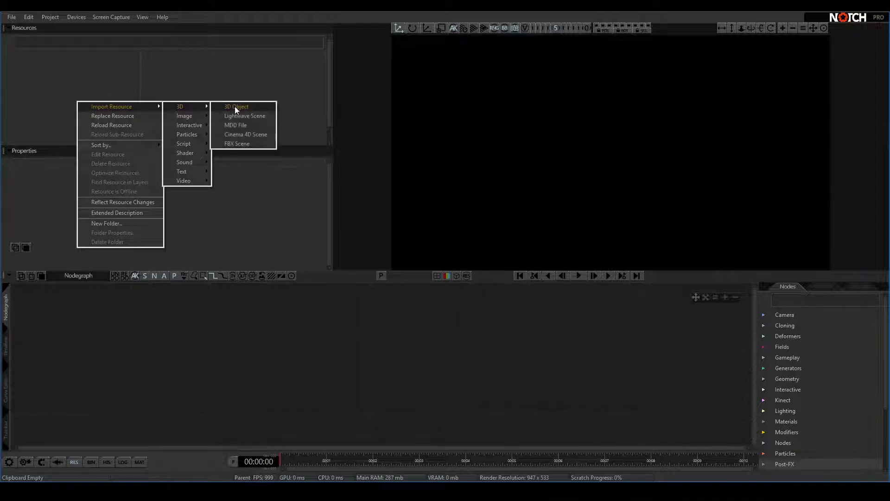
# Import the statueofvictory_notex.lwo 3D object from the advanced_3drendering folder, keeping the default load options.
pyautogui.click(236, 108)
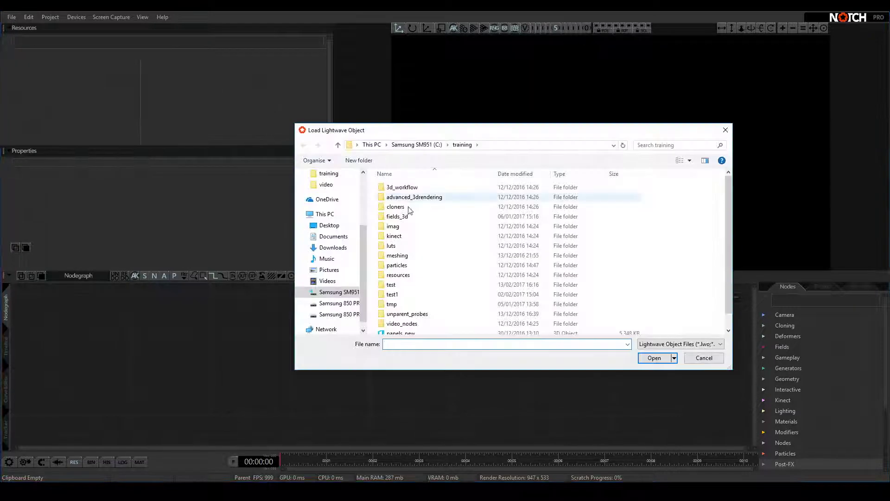
pyautogui.doubleClick(407, 189)
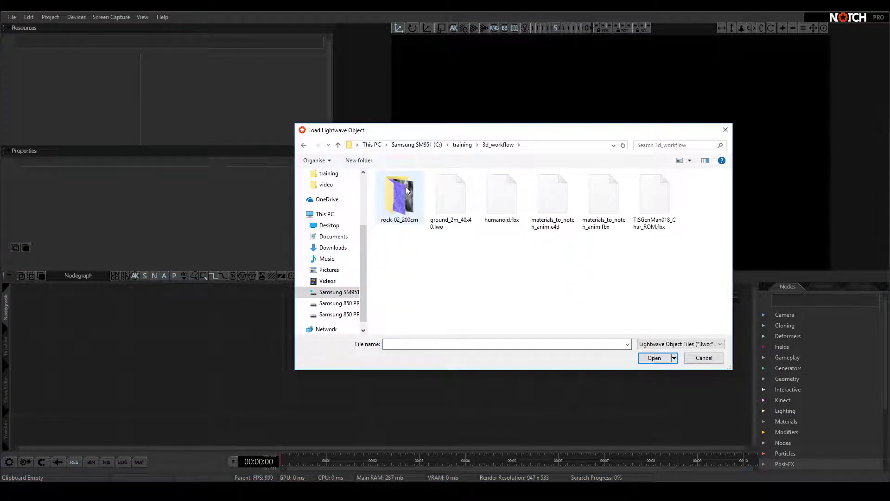
pyautogui.click(304, 145)
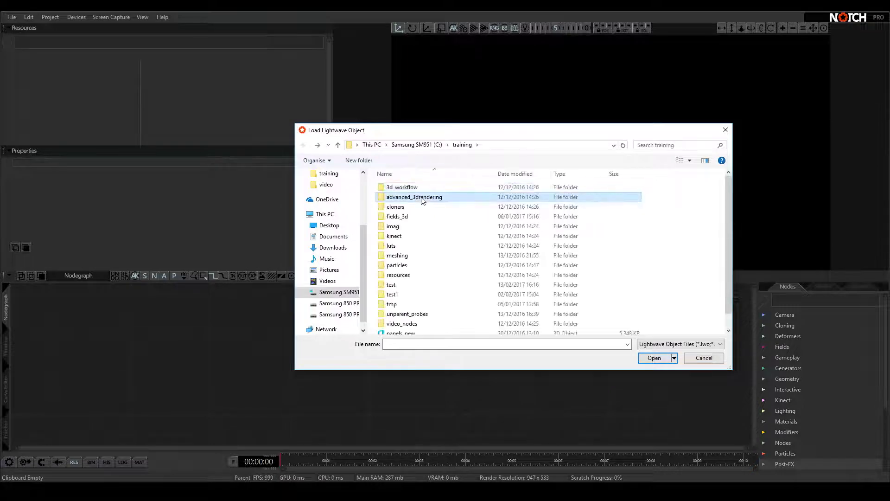
pyautogui.doubleClick(422, 198)
pyautogui.doubleClick(419, 207)
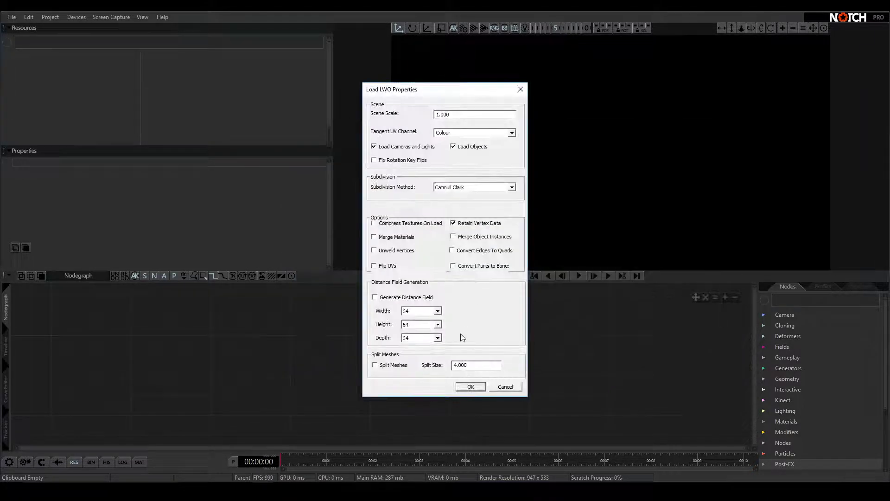
pyautogui.click(471, 387)
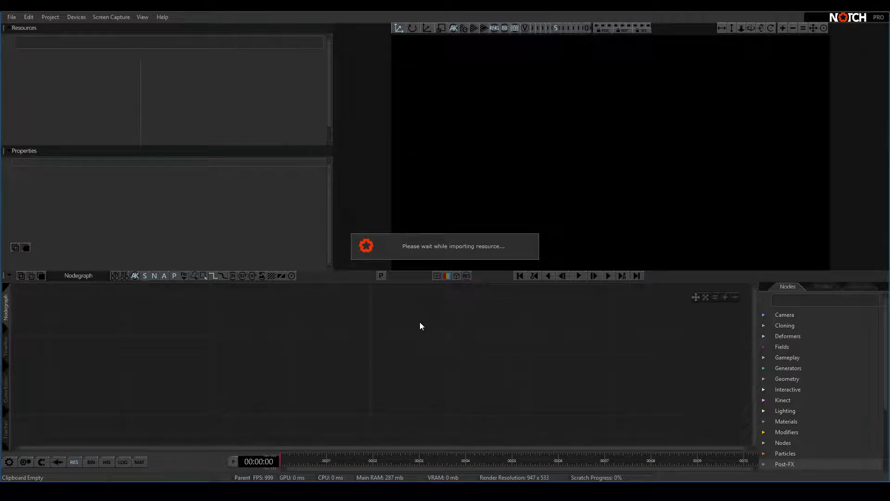
# Place the imported statue in the nodegraph as a 3D Object node, accepting the default settings for the new layer.
pyautogui.moveTo(65, 61); pyautogui.dragTo(364, 360)
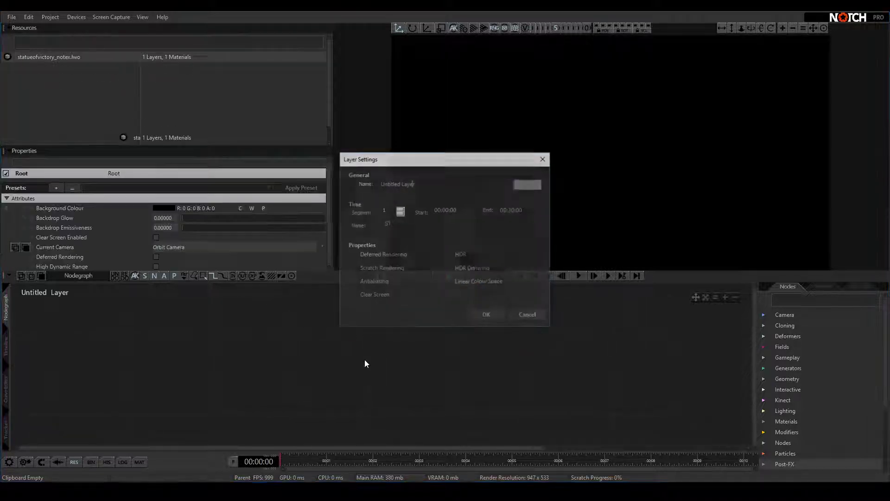
pyautogui.click(485, 315)
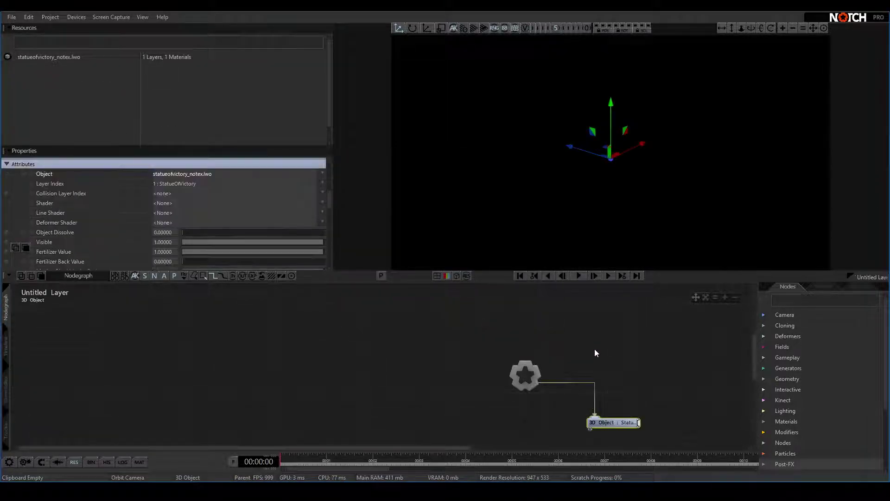
pyautogui.moveTo(595, 349); pyautogui.dragTo(433, 311, button='middle')
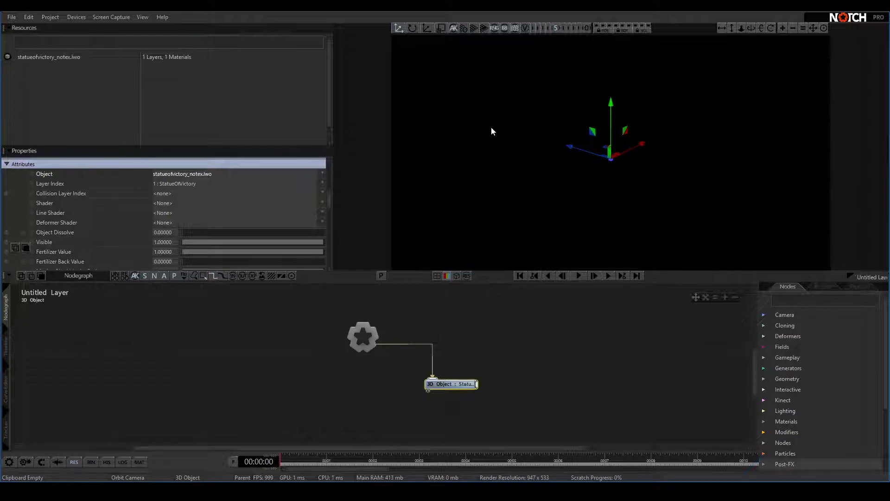
# Set the statue object's X, Y and Z scale to 0.01.
pyautogui.scroll(-2, 160, 222)
pyautogui.scroll(5, 182, 213)
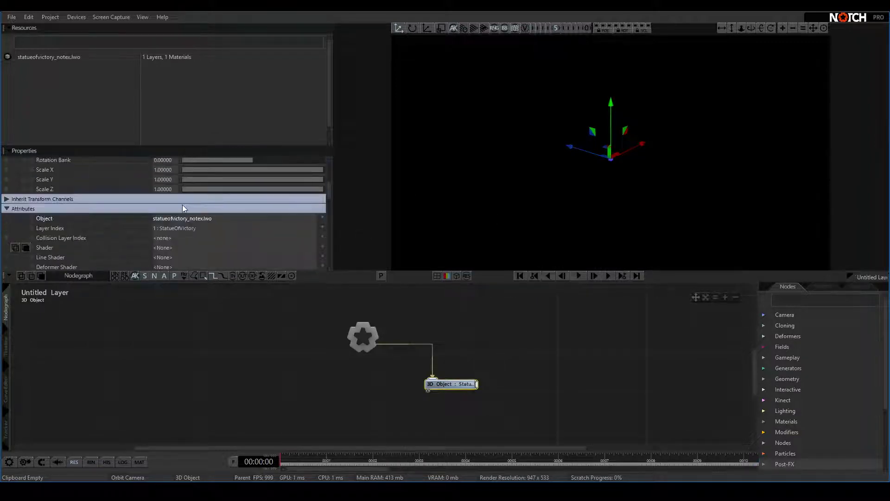
pyautogui.click(162, 214)
pyautogui.write('0.01')
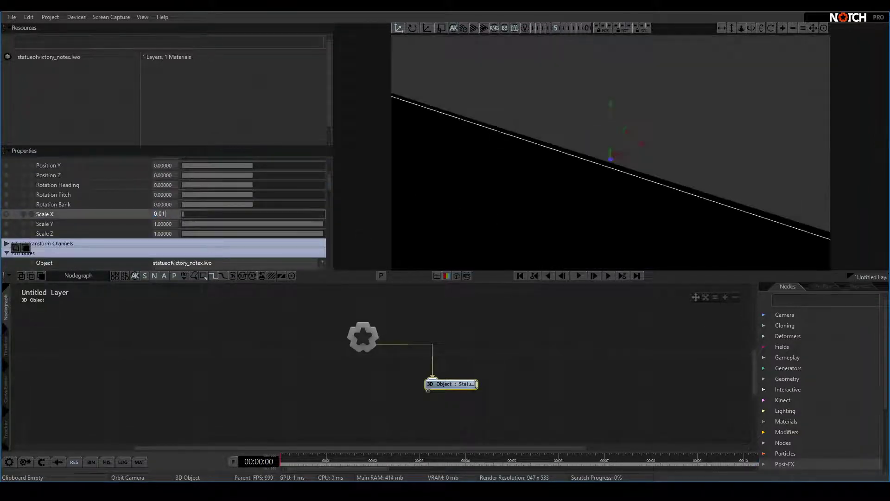
pyautogui.click(163, 223)
pyautogui.write('0.01')
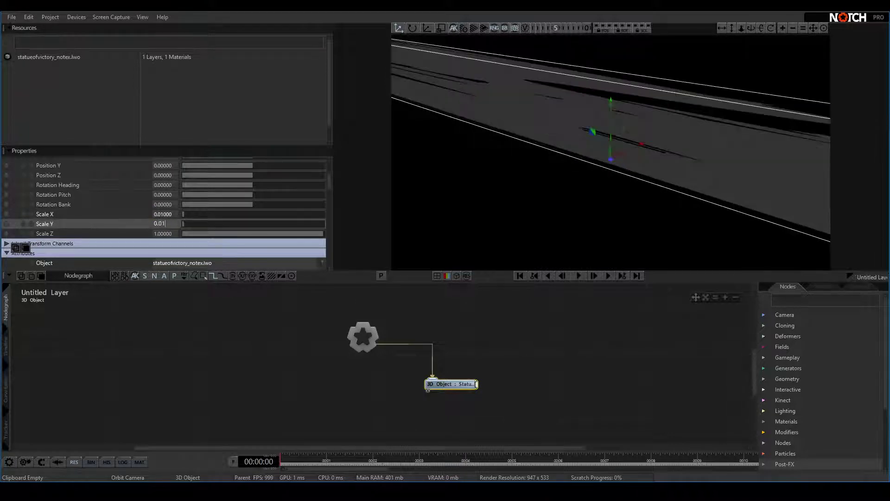
pyautogui.press('Tab')
pyautogui.write('0.01')
pyautogui.press('Return')
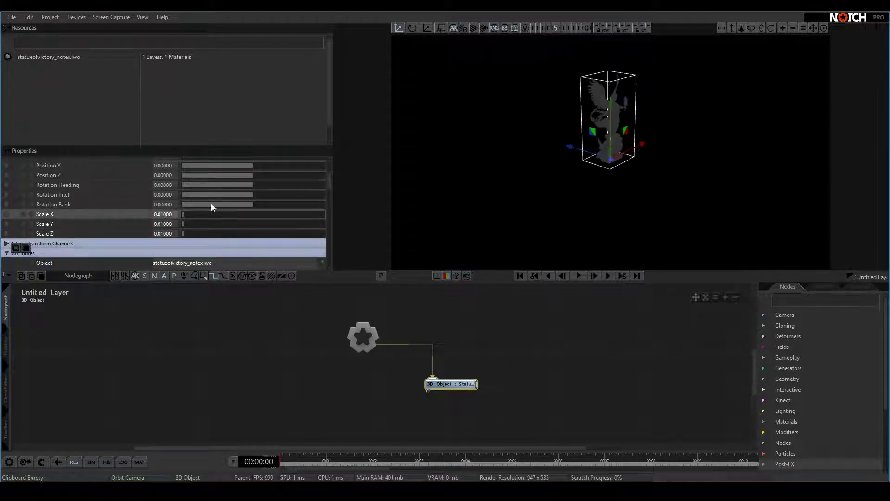
# Add a Light node to the nodegraph and connect it to the root node.
pyautogui.scroll(3, 627, 182)
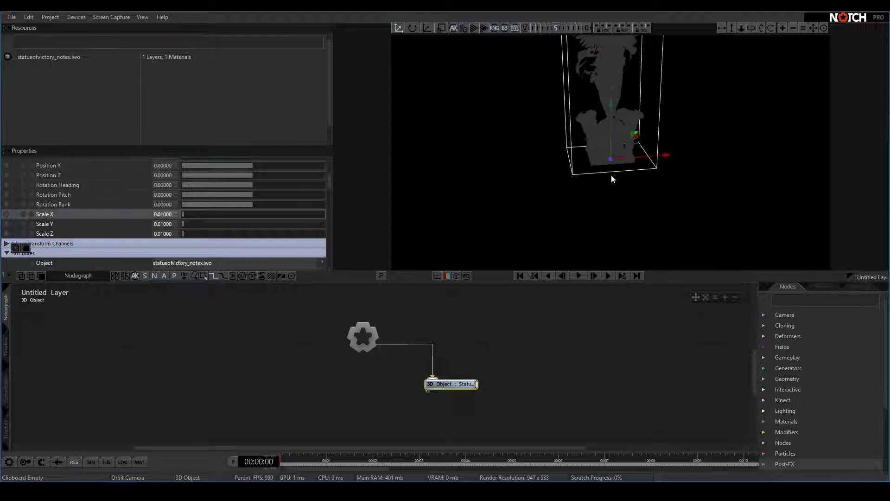
pyautogui.moveTo(611, 174); pyautogui.dragTo(612, 226, button='middle')
pyautogui.moveTo(611, 226); pyautogui.dragTo(640, 148, button='right')
pyautogui.click(765, 411)
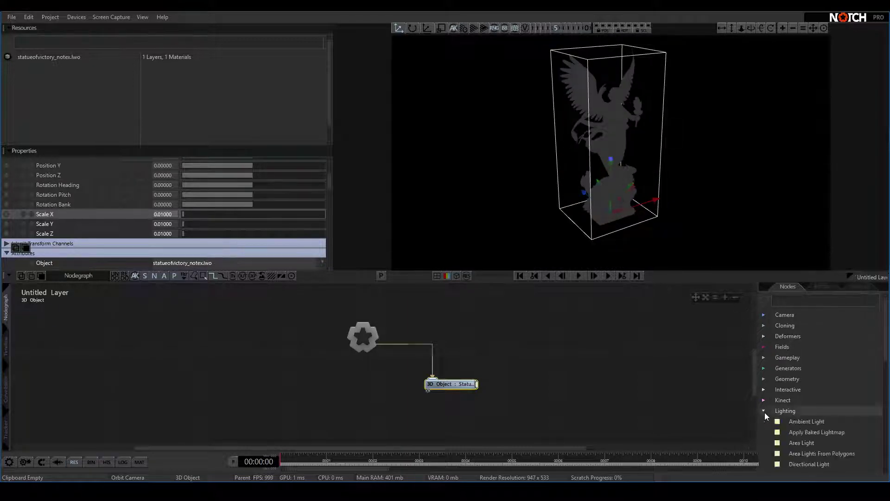
pyautogui.scroll(-4, 809, 371)
pyautogui.moveTo(804, 418); pyautogui.dragTo(480, 341)
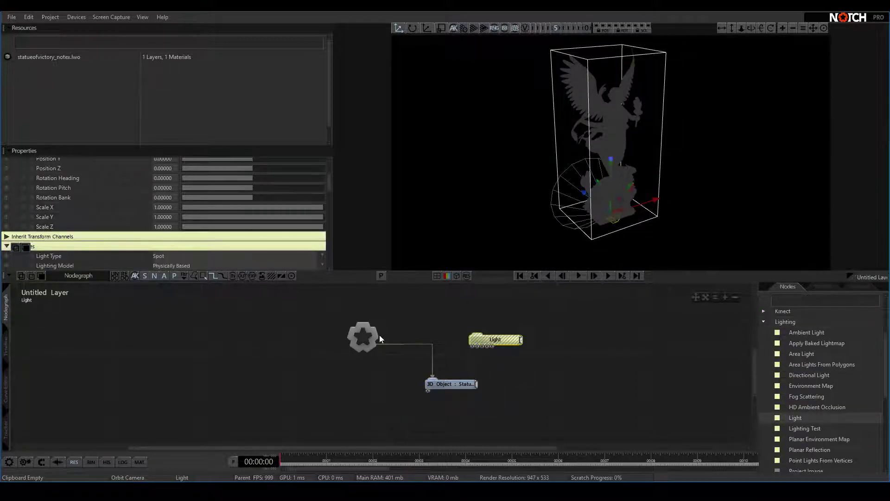
pyautogui.moveTo(380, 335); pyautogui.dragTo(491, 339)
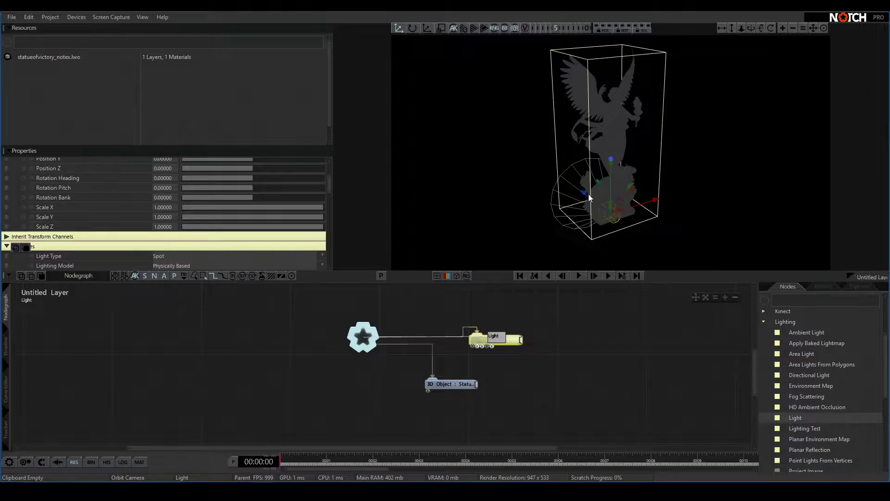
# Move the light up and in front of the statue, to about Y 1.71 and Z -3.25.
pyautogui.moveTo(590, 199); pyautogui.dragTo(749, 198)
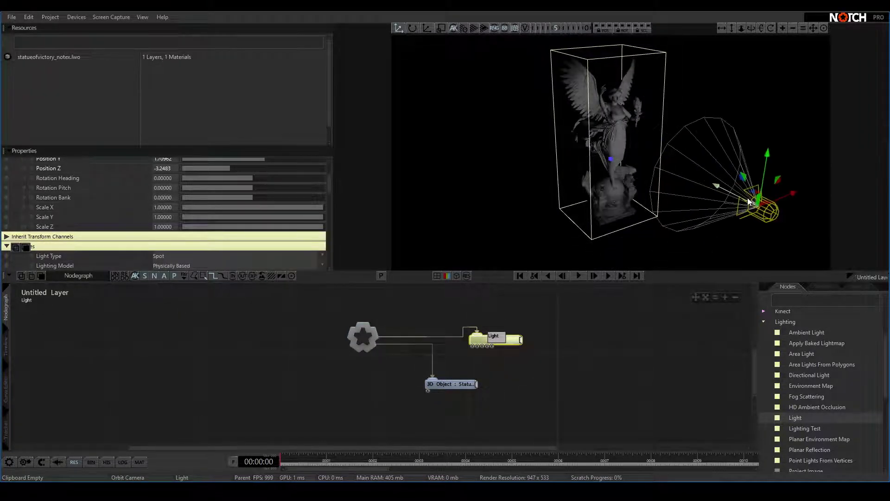
pyautogui.moveTo(582, 188); pyautogui.dragTo(631, 158)
pyautogui.scroll(4, 806, 344)
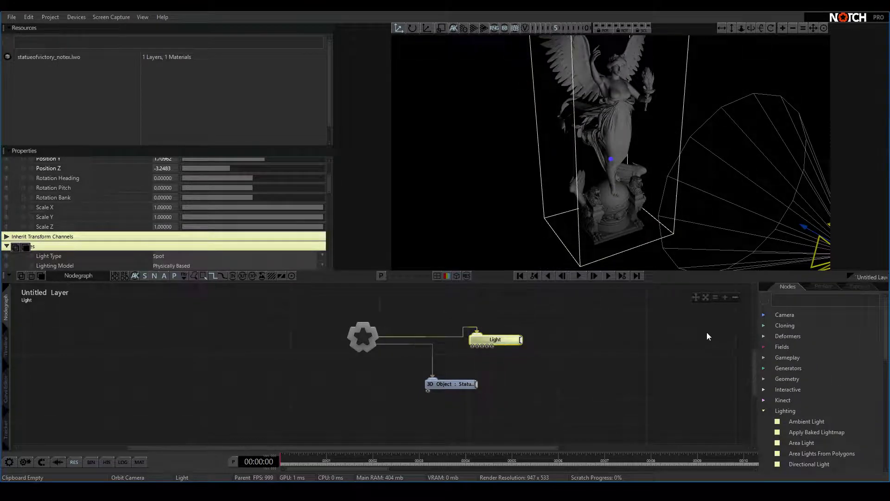
# Compare the scene through the built-in viewport cameras and return to the orbit view.
pyautogui.click(763, 316)
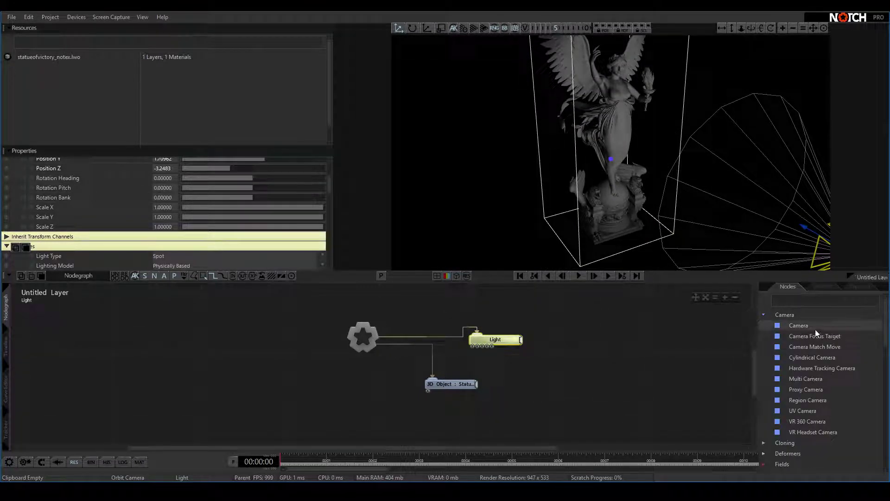
pyautogui.press('1')
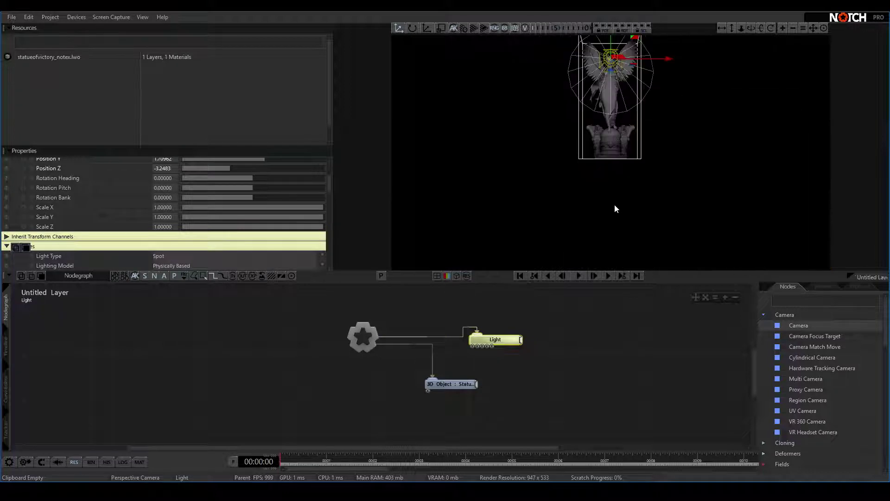
pyautogui.press('2')
pyautogui.press('3')
pyautogui.press('4')
pyautogui.press('5')
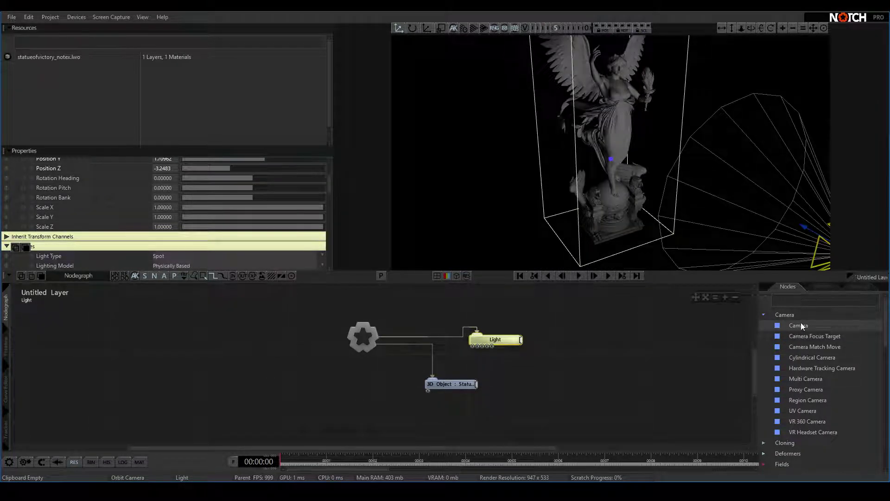
# Add a Camera node to the nodegraph and connect it to the root node.
pyautogui.moveTo(801, 323); pyautogui.dragTo(533, 311)
pyautogui.moveTo(280, 381); pyautogui.dragTo(279, 381)
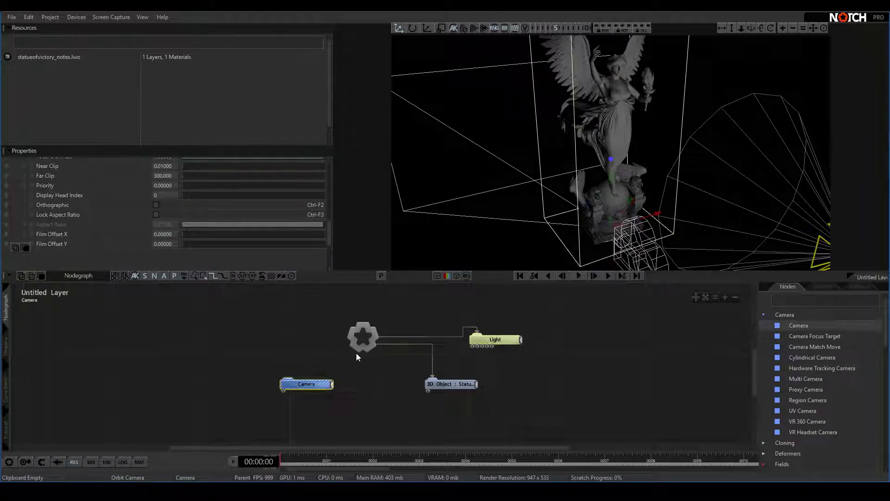
pyautogui.moveTo(363, 338); pyautogui.dragTo(308, 381)
# Look through the new camera, pull it back from the statue, and return to the orbit view.
pyautogui.press('c')
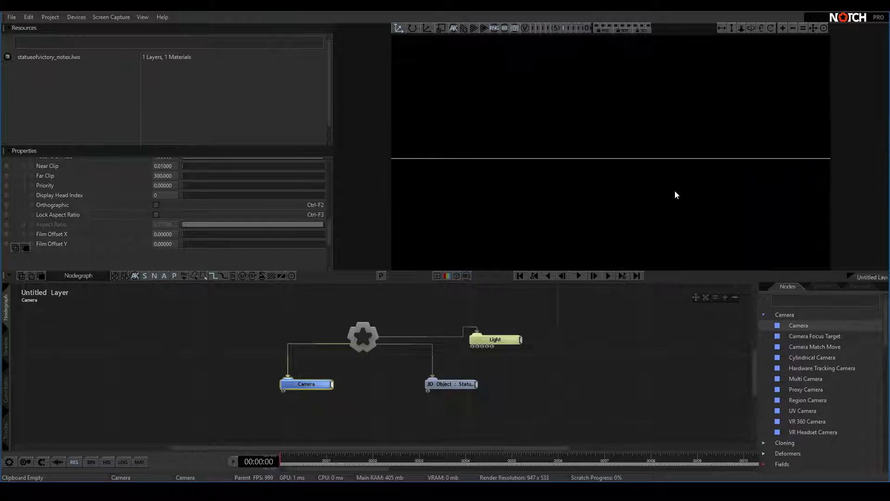
pyautogui.moveTo(646, 167); pyautogui.dragTo(691, 172)
pyautogui.press('c')
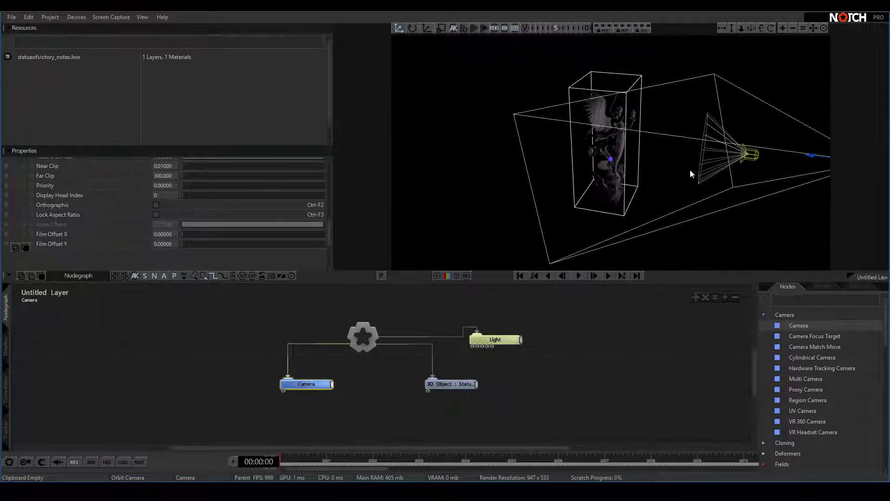
pyautogui.moveTo(506, 178); pyautogui.dragTo(574, 174)
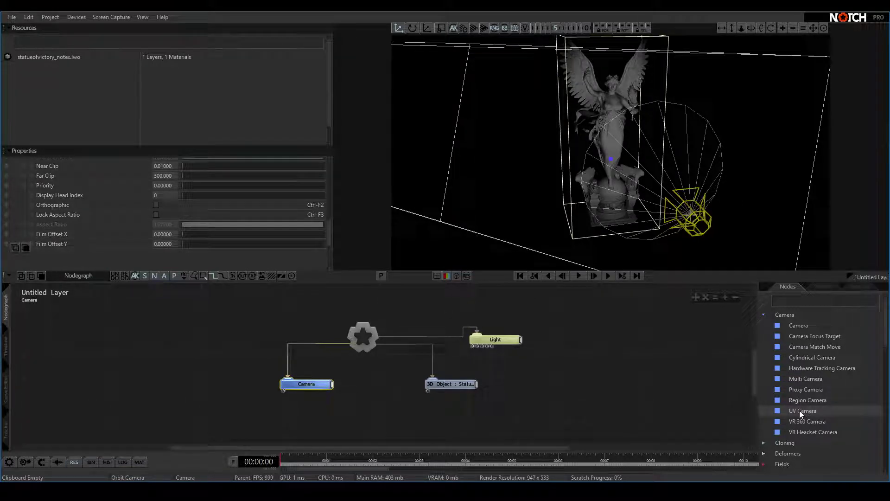
# Add a UV Camera node, connect it to the root node, and view the statue's unwrapped surface through it.
pyautogui.moveTo(800, 410); pyautogui.dragTo(692, 397)
pyautogui.moveTo(351, 395); pyautogui.dragTo(351, 398)
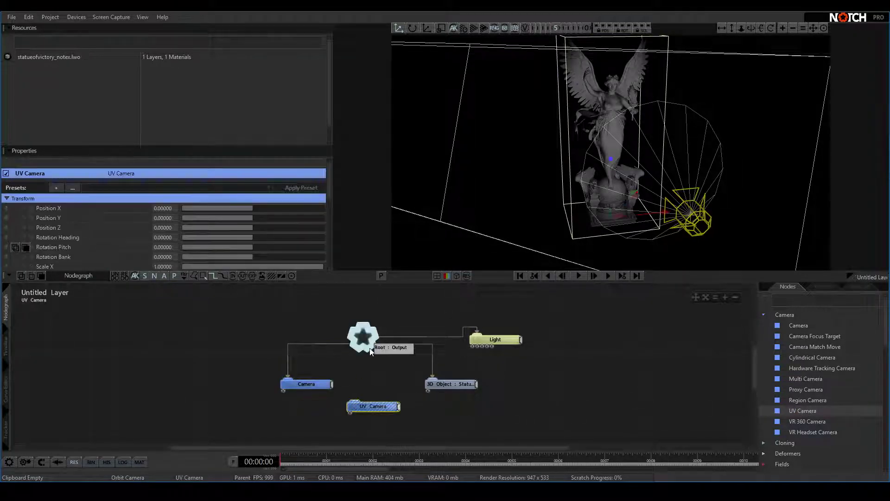
pyautogui.moveTo(369, 348); pyautogui.dragTo(384, 399)
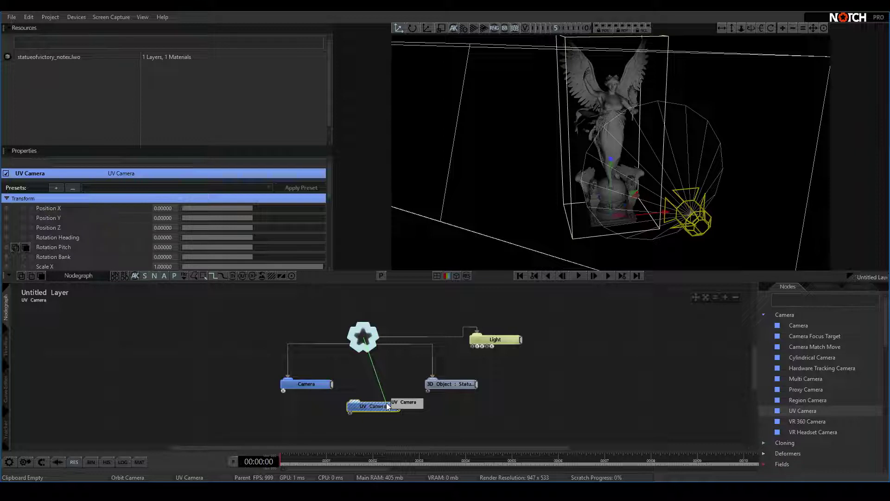
pyautogui.moveTo(386, 402); pyautogui.dragTo(386, 403)
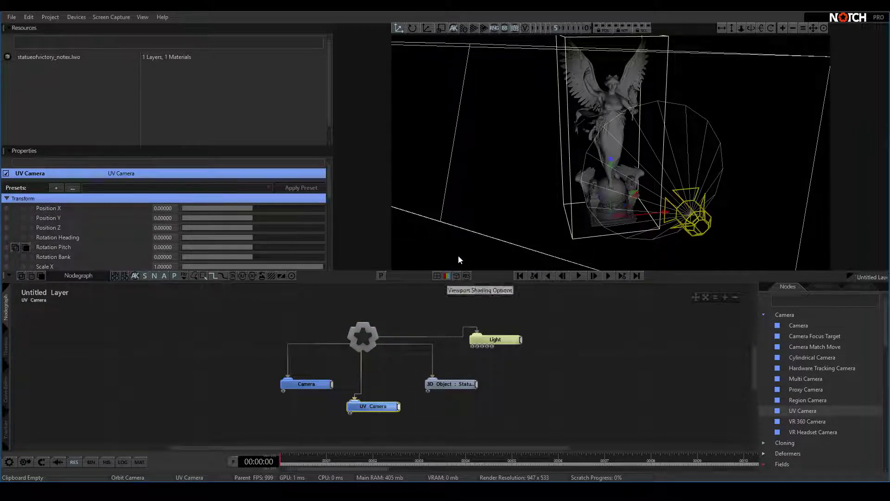
pyautogui.click(318, 383)
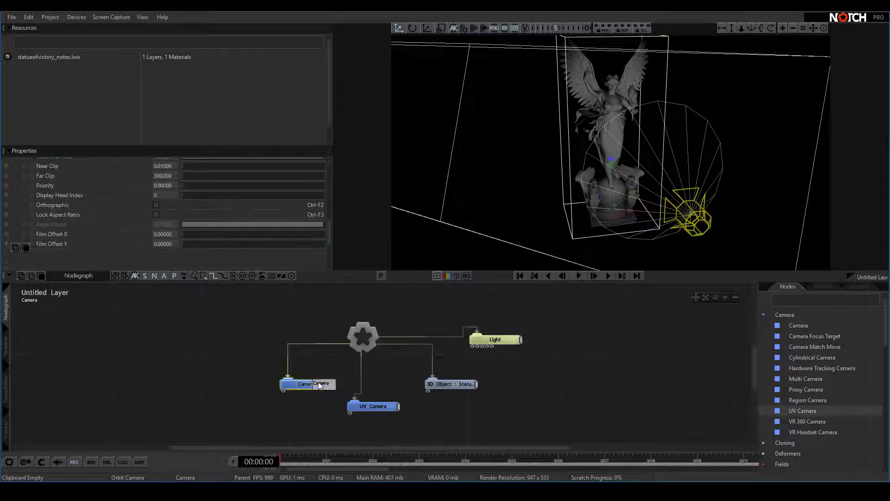
pyautogui.click(387, 402)
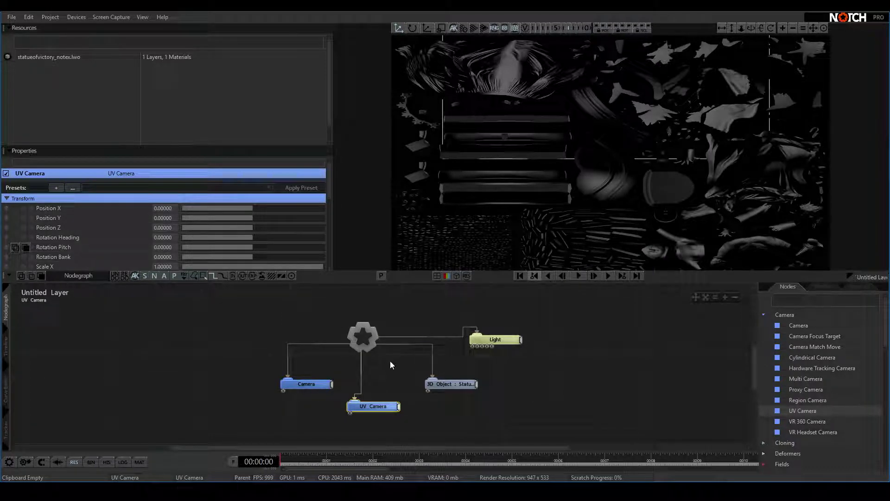
# Raise the light's Position Y to about 2.05 and its Brightness to about 4.4.
pyautogui.click(486, 341)
pyautogui.scroll(1, 234, 177)
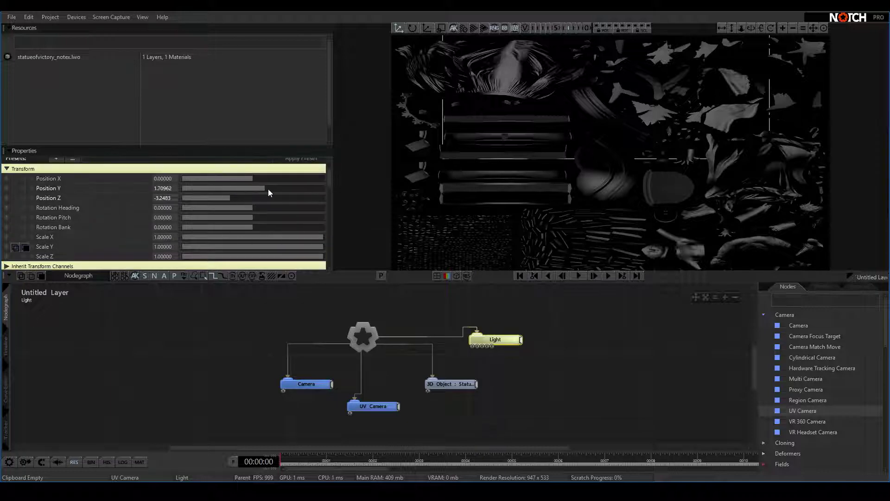
pyautogui.moveTo(268, 189)
pyautogui.mouseDown()
pyautogui.moveTo(246, 191)
pyautogui.moveTo(286, 185)
pyautogui.moveTo(252, 185)
pyautogui.moveTo(279, 184)
pyautogui.moveTo(268, 185)
pyautogui.mouseUp()
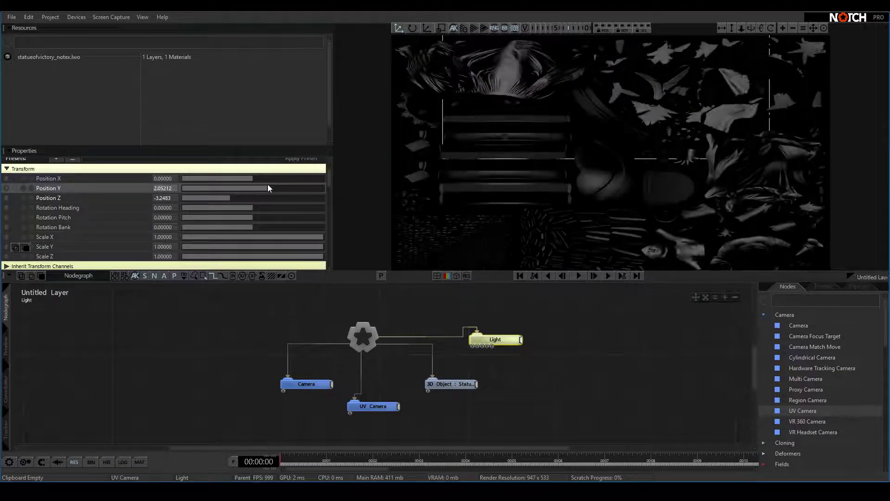
pyautogui.scroll(-5, 238, 246)
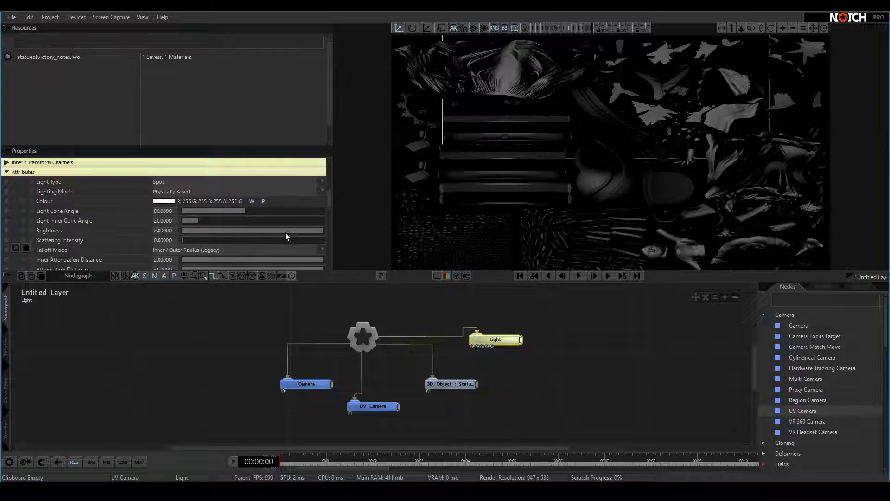
pyautogui.moveTo(285, 233); pyautogui.dragTo(495, 235)
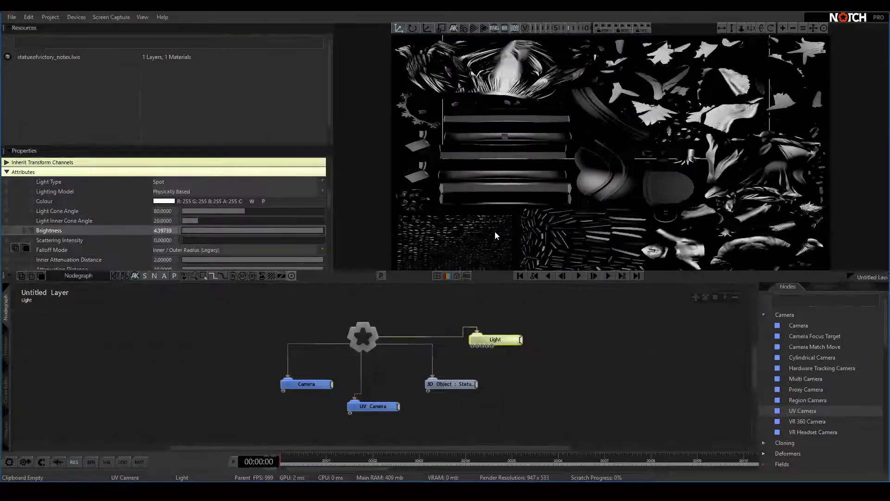
# Enable Deferred Rendering on the root node.
pyautogui.click(363, 337)
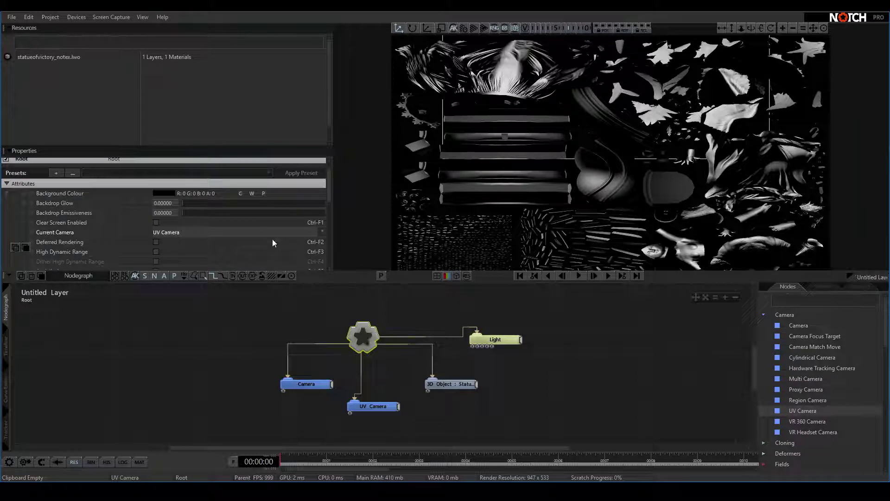
pyautogui.click(491, 337)
pyautogui.click(350, 334)
pyautogui.click(156, 242)
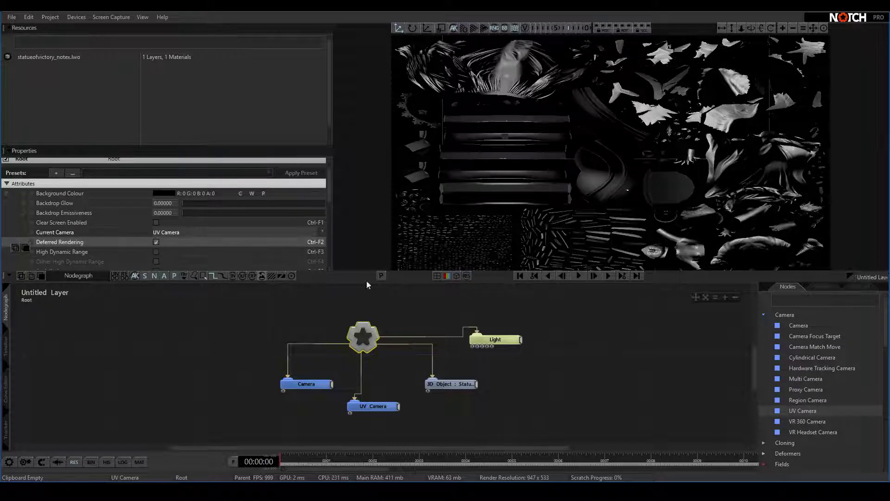
# Enable Casts Shadows on the light and compare the result in the orbit view and through the UV Camera.
pyautogui.click(478, 341)
pyautogui.scroll(-5, 205, 242)
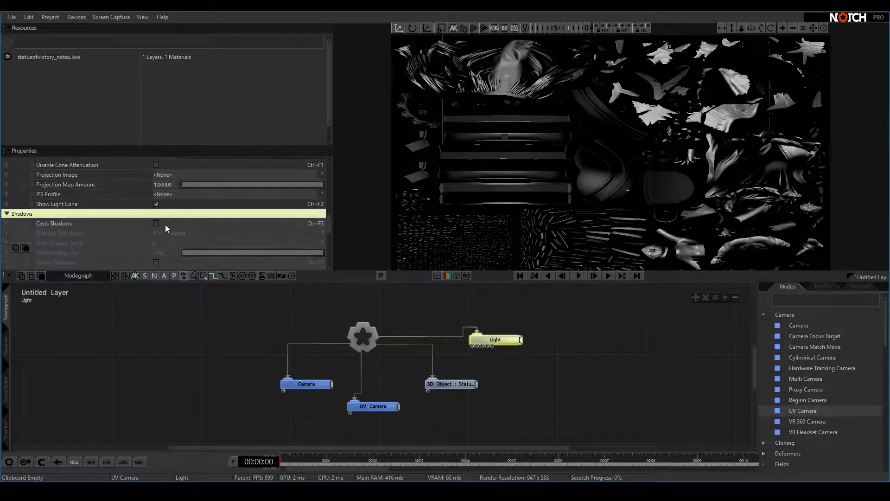
pyautogui.click(156, 223)
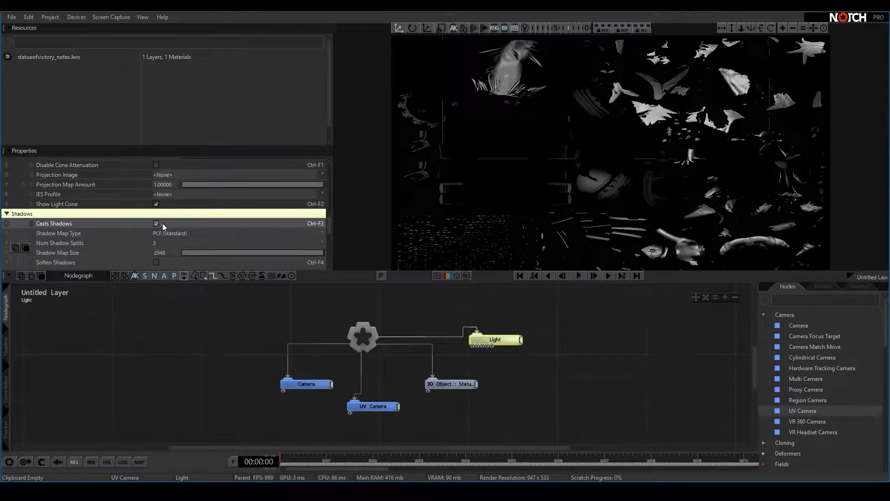
pyautogui.press('5')
pyautogui.moveTo(688, 160); pyautogui.dragTo(642, 177, button='middle')
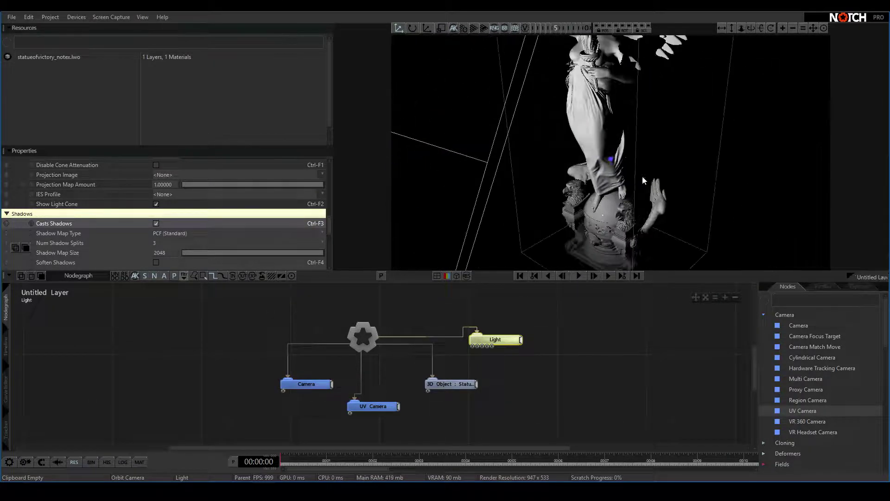
pyautogui.press('0')
pyautogui.press('1')
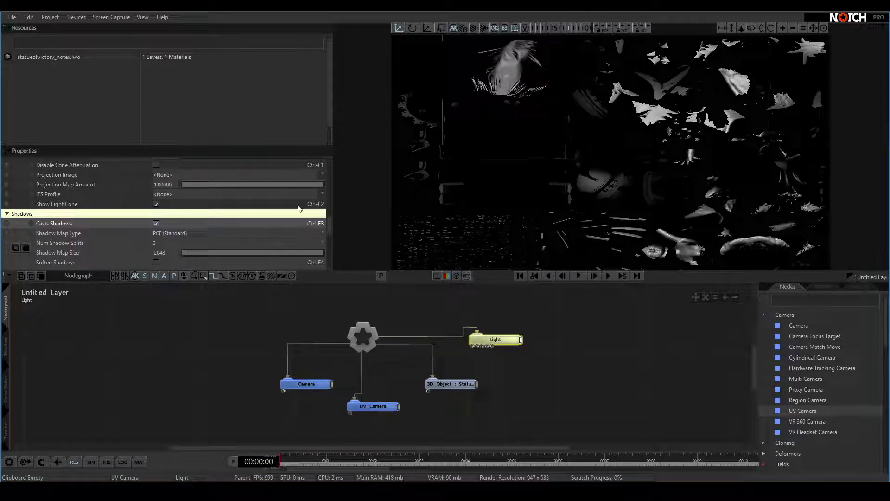
# Set the light's Position Y to about 2.12 and move its node higher up in the nodegraph.
pyautogui.scroll(3, 283, 208)
pyautogui.scroll(5, 283, 208)
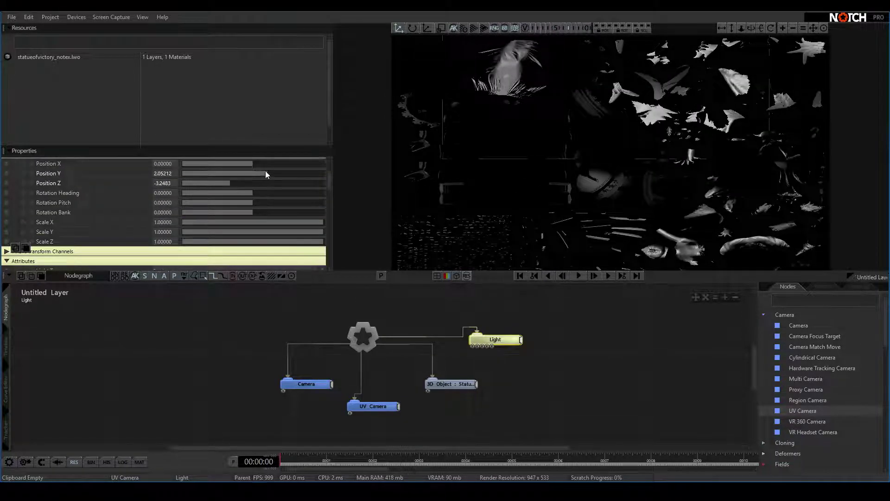
pyautogui.moveTo(266, 171)
pyautogui.mouseDown()
pyautogui.moveTo(276, 170)
pyautogui.moveTo(254, 174)
pyautogui.moveTo(268, 171)
pyautogui.mouseUp()
pyautogui.moveTo(495, 340); pyautogui.dragTo(494, 306)
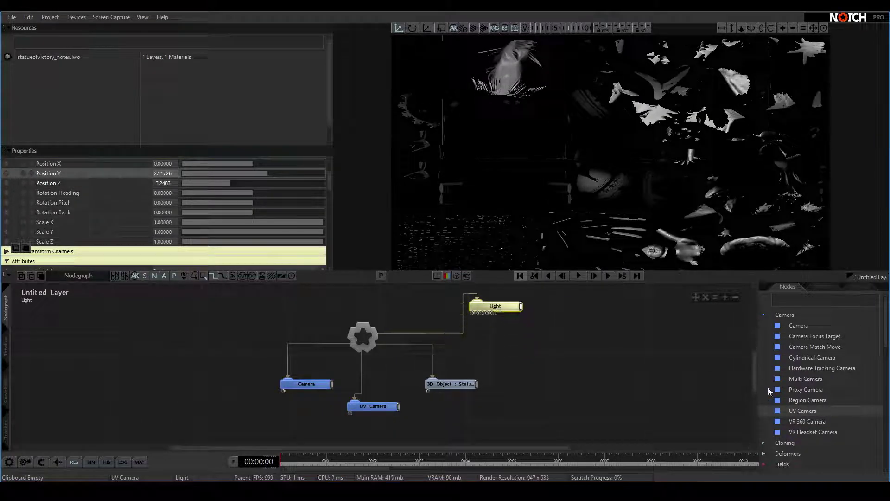
# Add a second Light node below the first one and connect it to the root node.
pyautogui.scroll(-6, 775, 387)
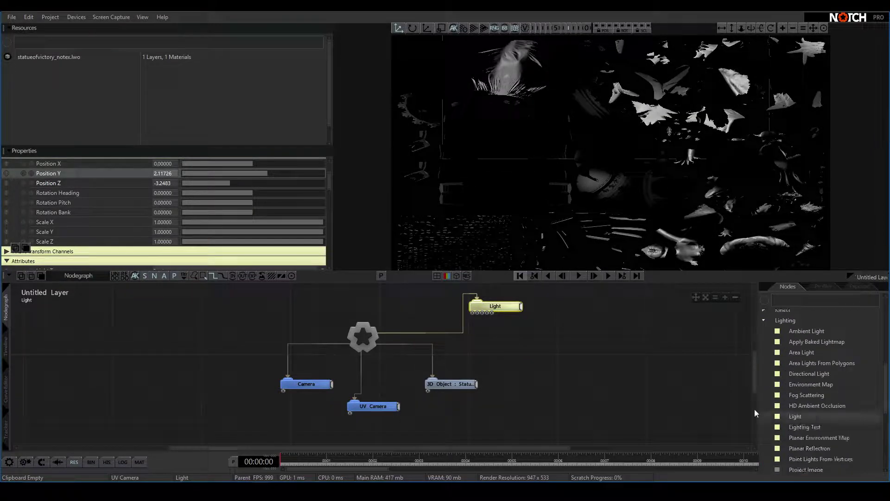
pyautogui.moveTo(796, 416); pyautogui.dragTo(540, 351)
pyautogui.moveTo(381, 342); pyautogui.dragTo(533, 349)
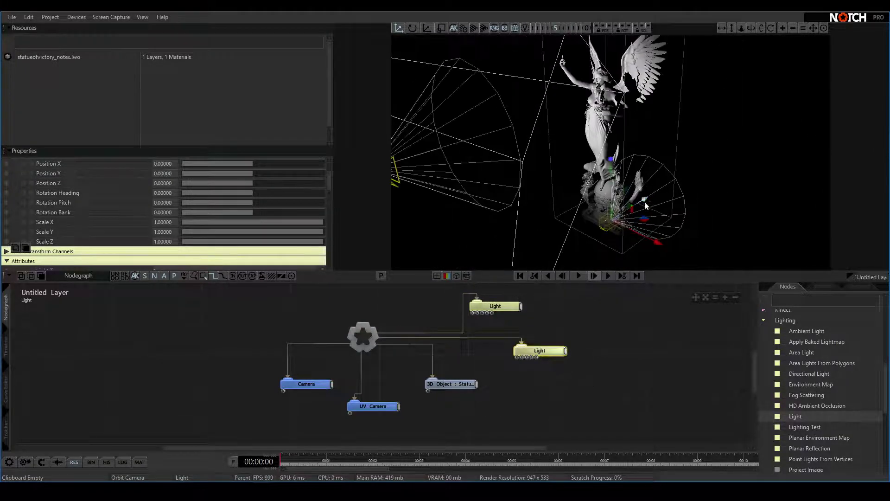
# Move the second light in front of the statue to about X -0.83, Y 1.51, Z -3.22.
pyautogui.moveTo(646, 206); pyautogui.dragTo(365, 179)
pyautogui.moveTo(415, 156); pyautogui.dragTo(415, 65)
pyautogui.moveTo(501, 116); pyautogui.dragTo(626, 158, button='right')
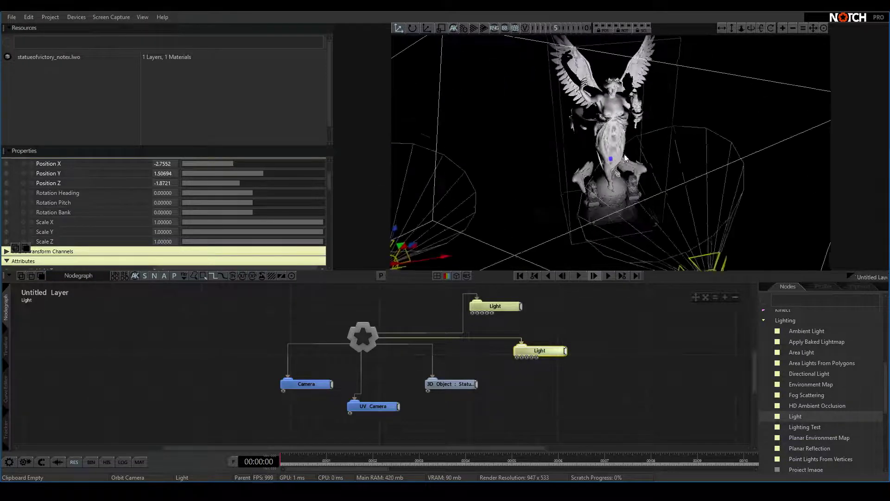
pyautogui.scroll(-5, 625, 158)
pyautogui.moveTo(545, 210); pyautogui.dragTo(649, 224)
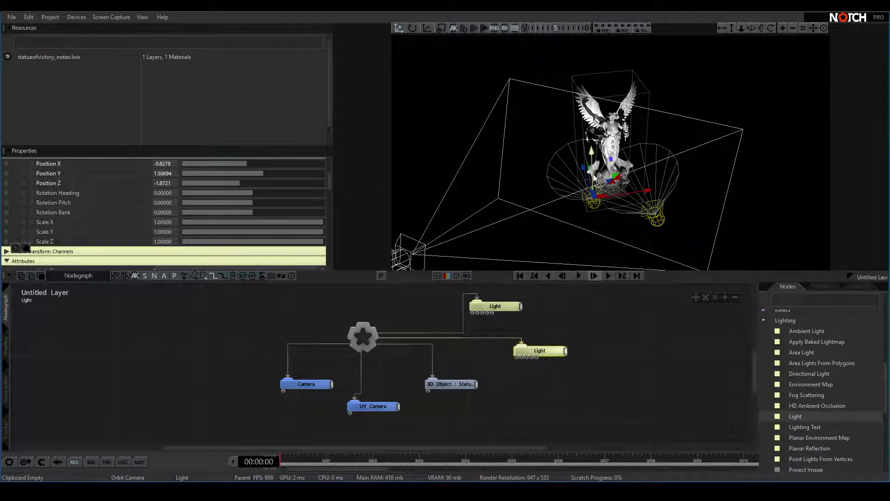
pyautogui.moveTo(593, 174); pyautogui.dragTo(596, 223)
# Enable Casts Shadows on the second light and set its colour to pink, R 255 G 137 B 140.
pyautogui.scroll(-3, 163, 214)
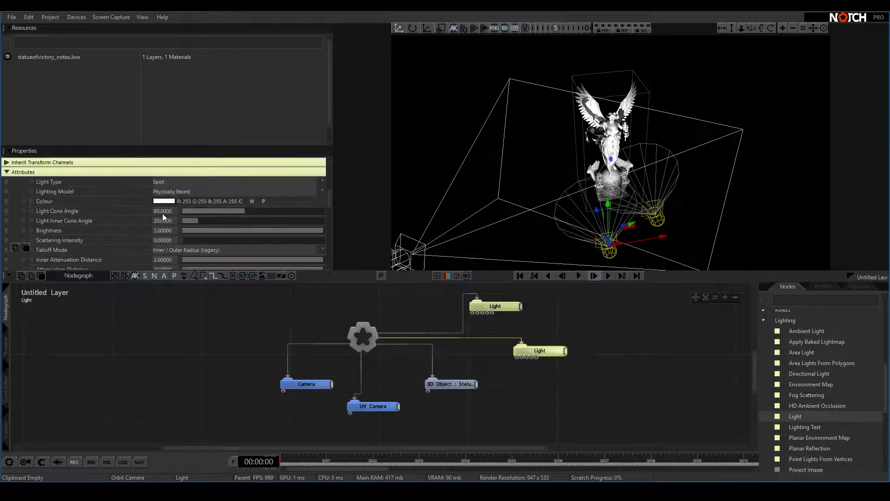
pyautogui.scroll(-6, 160, 213)
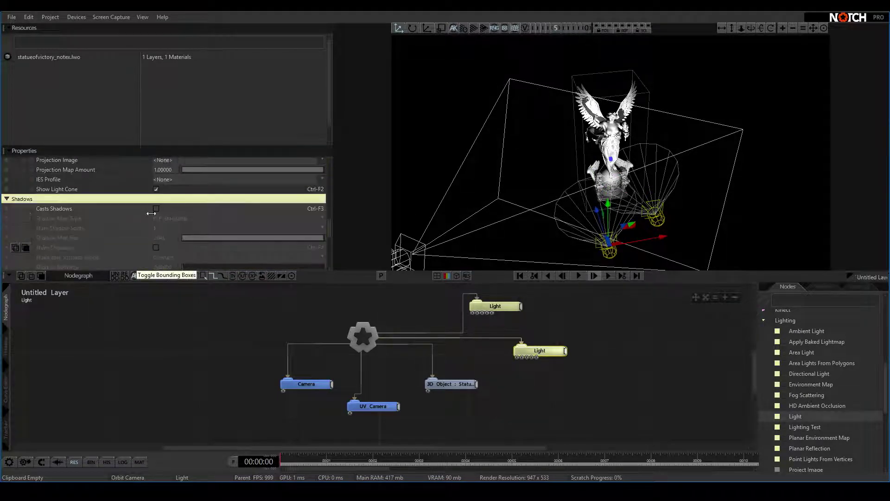
pyautogui.click(156, 209)
pyautogui.scroll(8, 181, 223)
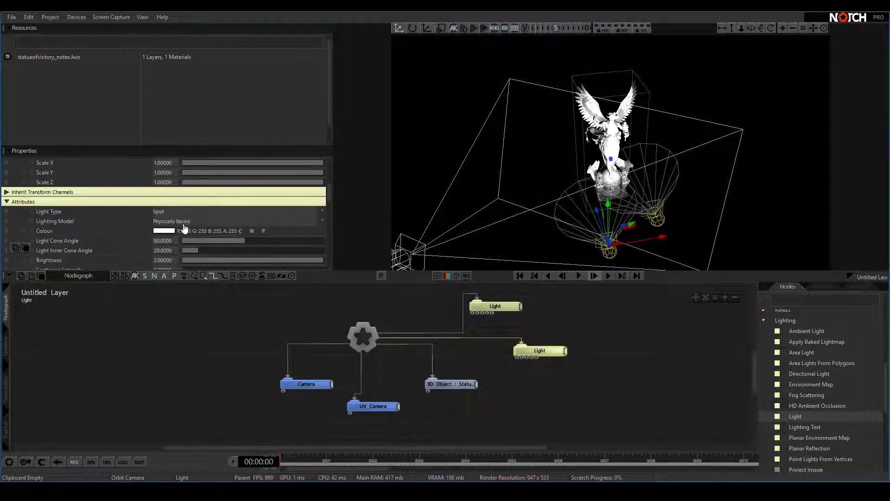
pyautogui.click(166, 231)
pyautogui.scroll(-2, 74, 245)
pyautogui.click(72, 242)
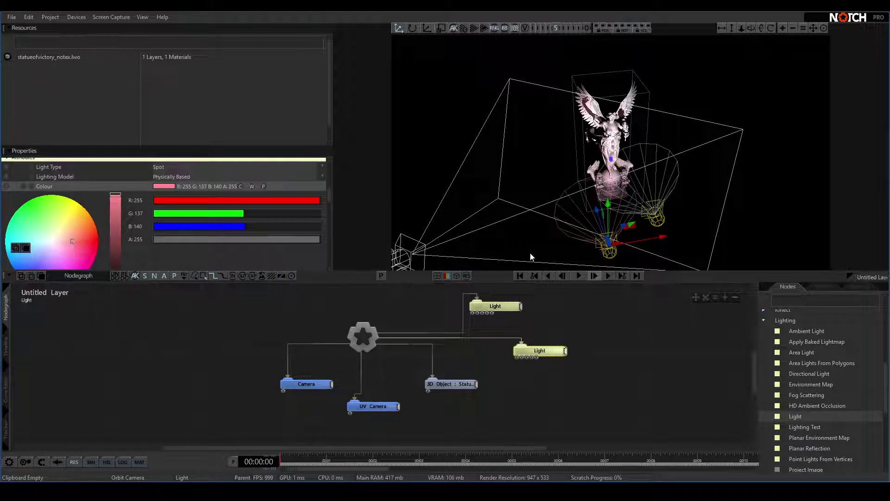
# Shift the second light to about Position X -1.97 and set its Rotation Heading to about 25.2.
pyautogui.moveTo(651, 238); pyautogui.dragTo(585, 243)
pyautogui.scroll(5, 266, 218)
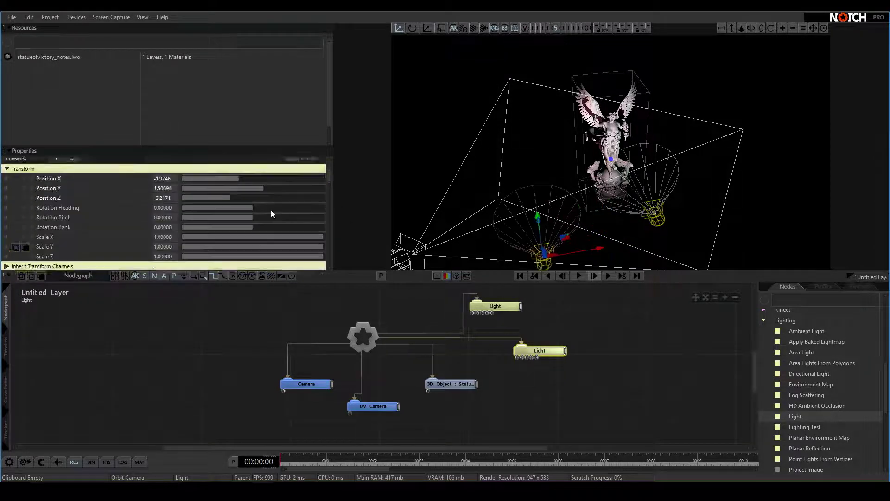
pyautogui.moveTo(254, 237); pyautogui.dragTo(263, 237)
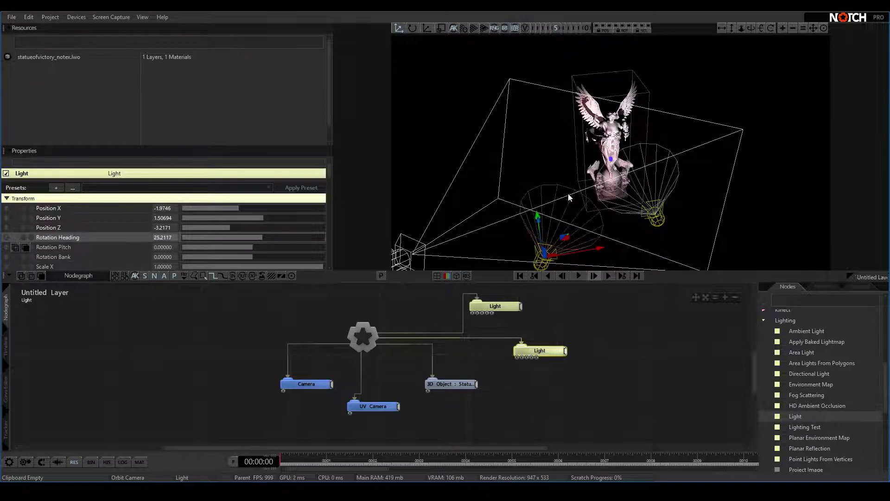
# Play the timeline briefly through the UV Camera and inspect the lighting on the statue from the orbit view.
pyautogui.moveTo(673, 203); pyautogui.dragTo(588, 205)
pyautogui.press('c')
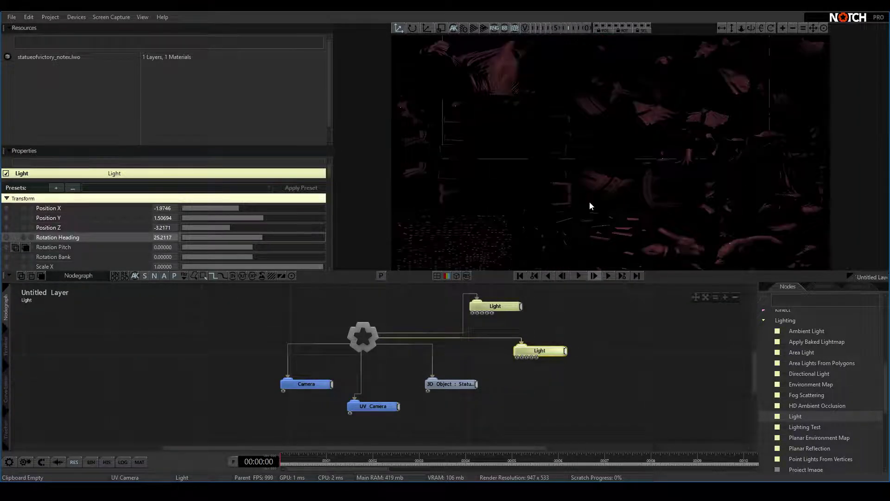
pyautogui.press('space')
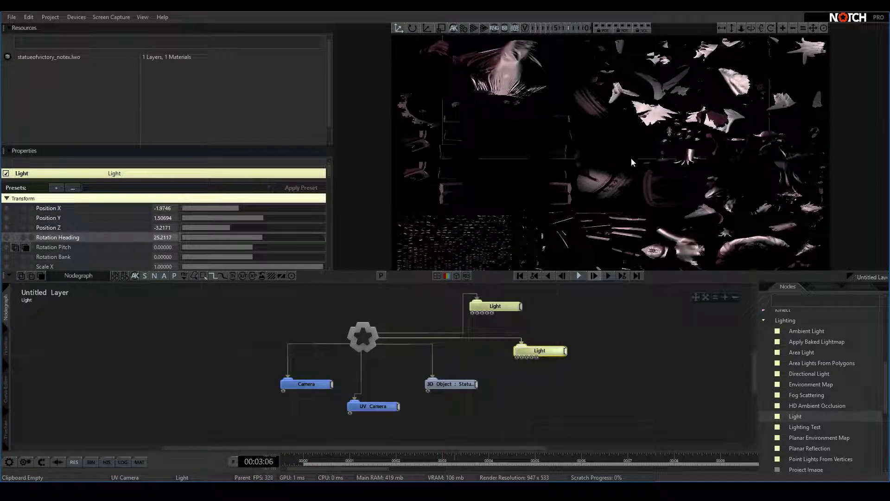
pyautogui.press('space')
pyautogui.press('o')
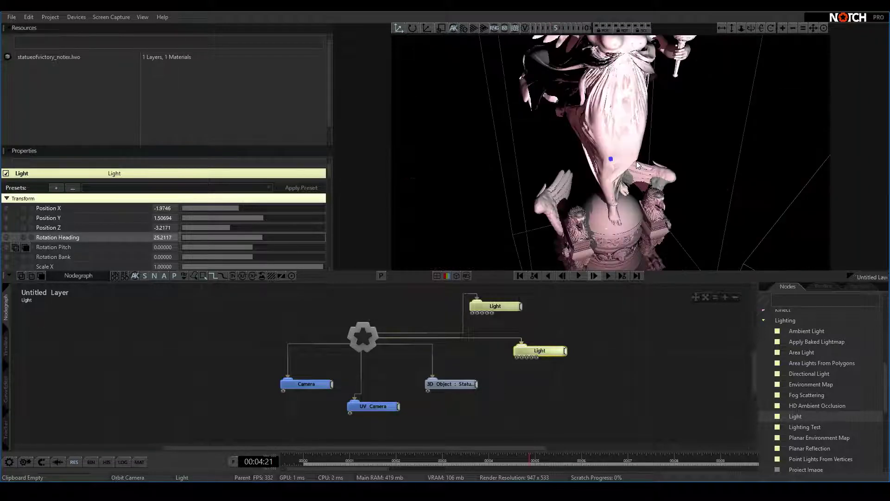
pyautogui.moveTo(713, 125); pyautogui.dragTo(440, 168)
pyautogui.moveTo(663, 158); pyautogui.dragTo(640, 156)
pyautogui.scroll(5, 698, 155)
pyautogui.scroll(-5, 699, 155)
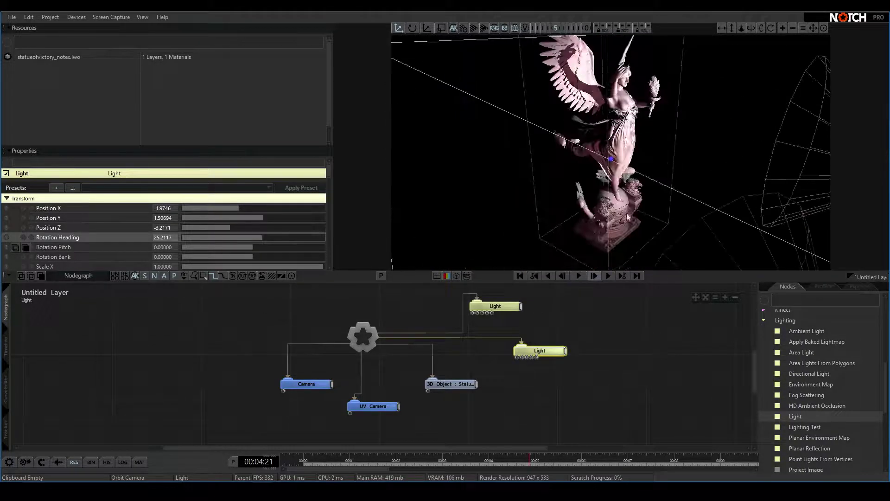
# Add a Render To Texture node below the second light and connect it to the root node.
pyautogui.scroll(-9, 798, 383)
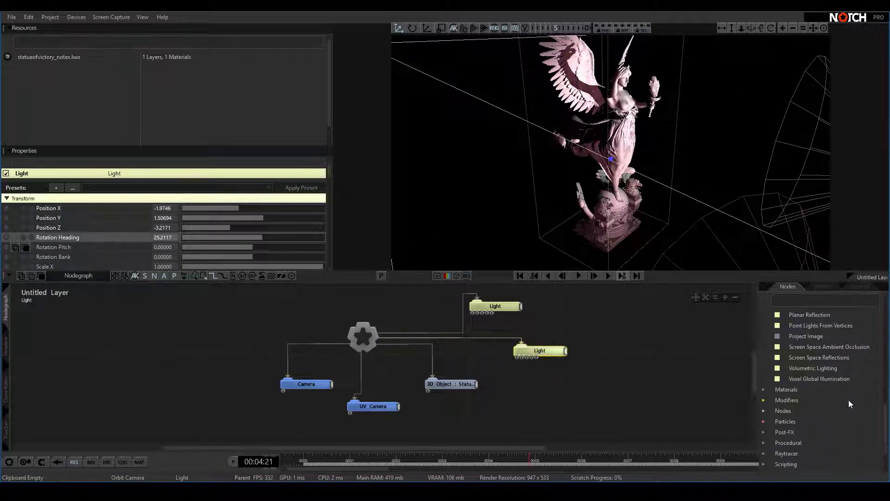
pyautogui.click(768, 374)
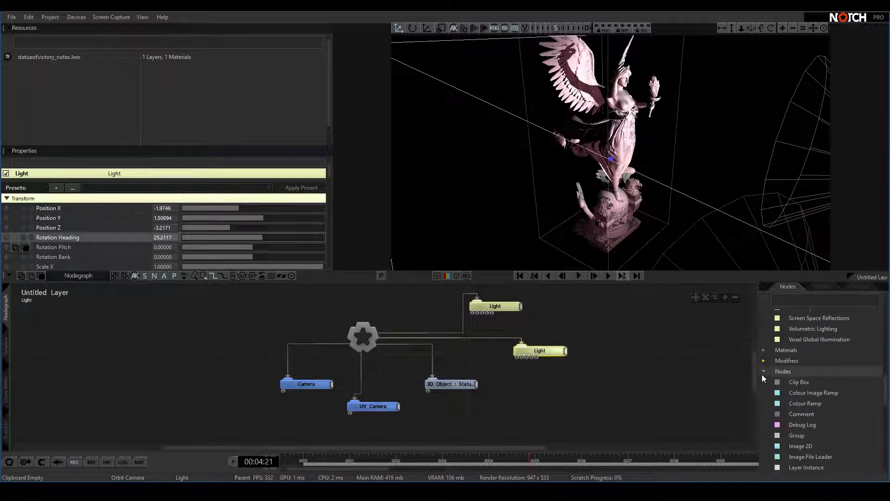
pyautogui.scroll(-9, 781, 376)
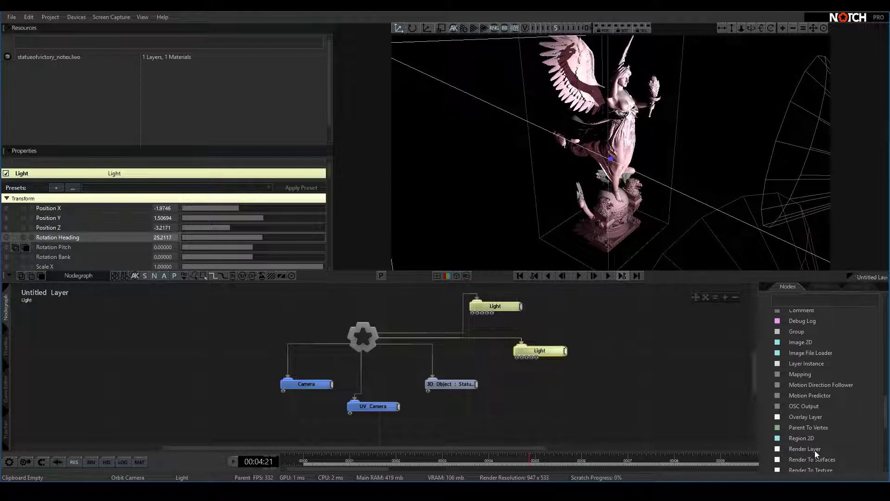
pyautogui.scroll(-3, 816, 454)
pyautogui.moveTo(811, 440); pyautogui.dragTo(521, 382)
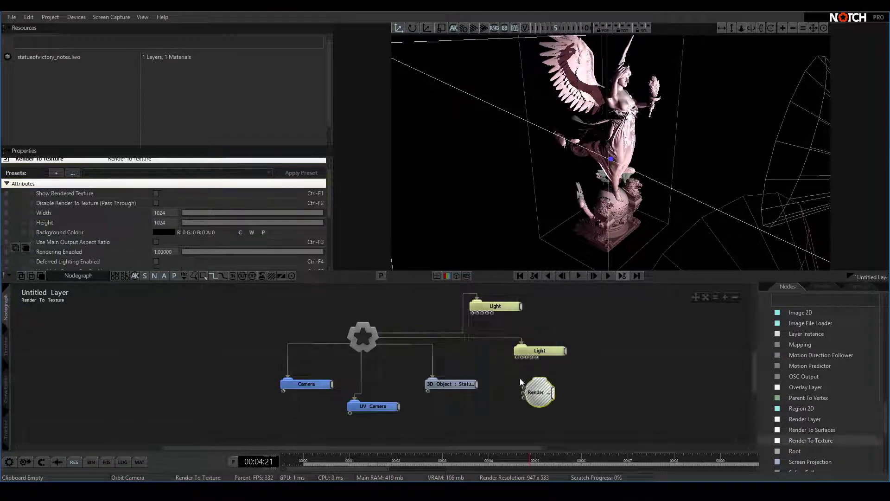
pyautogui.moveTo(375, 344); pyautogui.dragTo(531, 390)
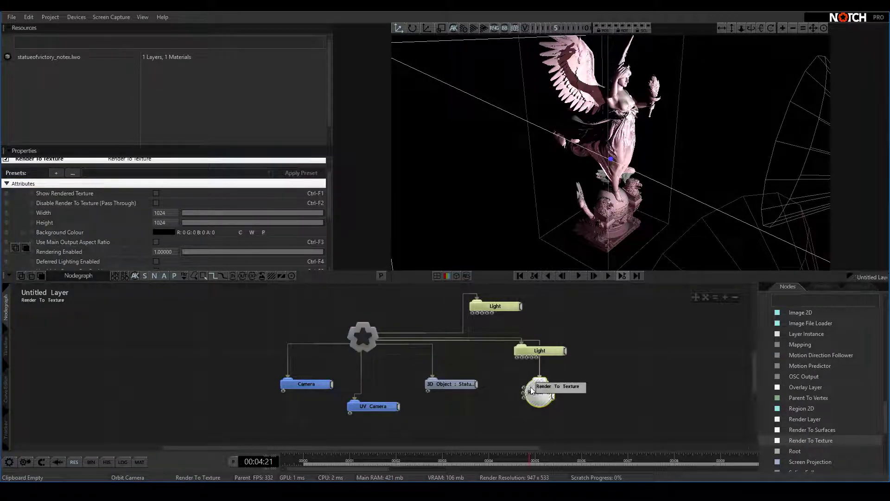
# Duplicate the statue's 3D Object node and connect the copy to the Render To Texture output.
pyautogui.click(441, 384)
pyautogui.hotkey('ctrl', 'c')
pyautogui.click(571, 402)
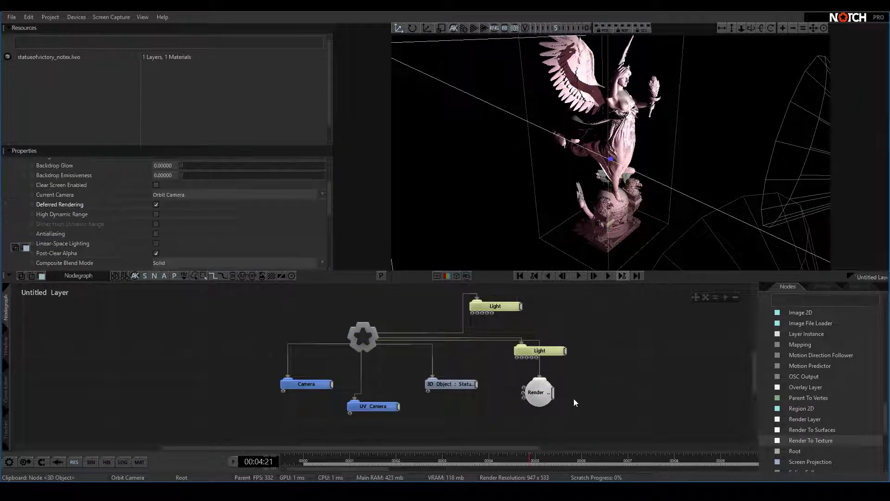
pyautogui.hotkey('ctrl', 'v')
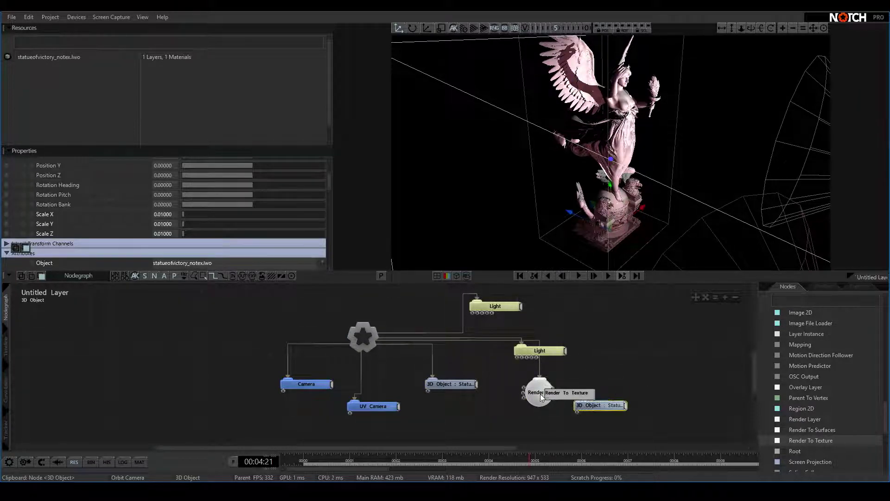
pyautogui.click(540, 396)
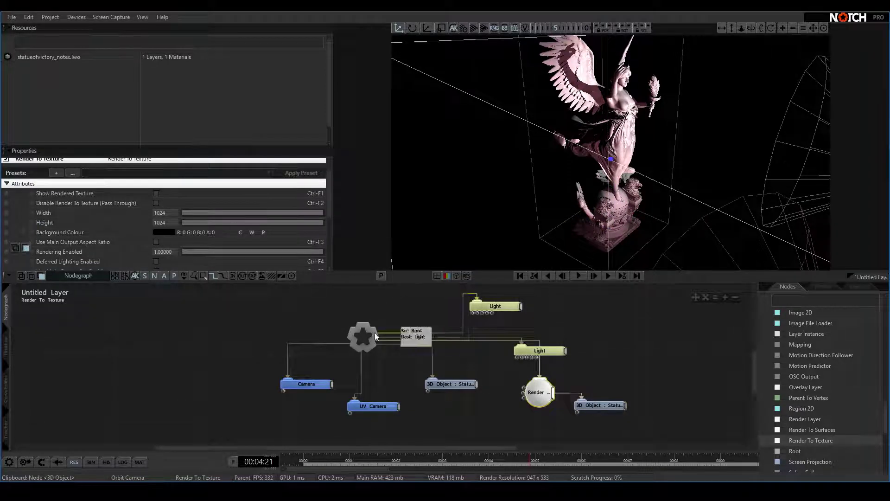
# Relink the UV Camera from the root to the Render To Texture node and enable Show Rendered Texture.
pyautogui.click(362, 378)
pyautogui.press('Delete')
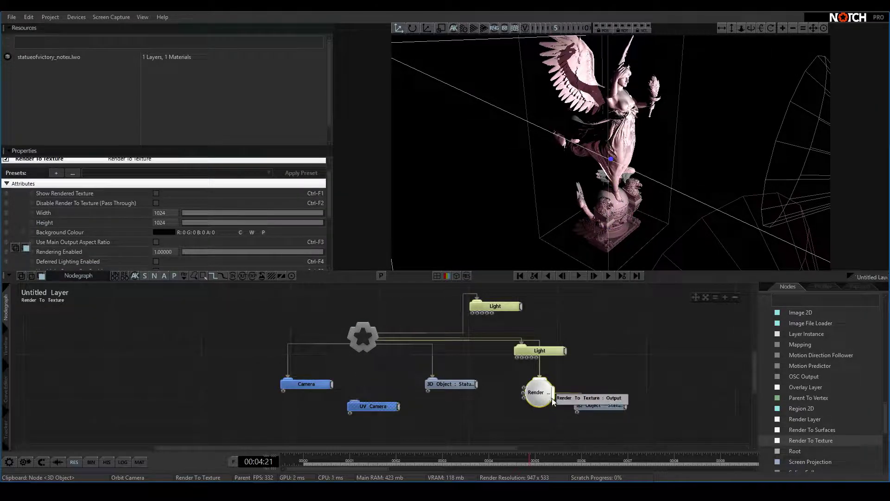
pyautogui.moveTo(553, 394); pyautogui.dragTo(606, 368)
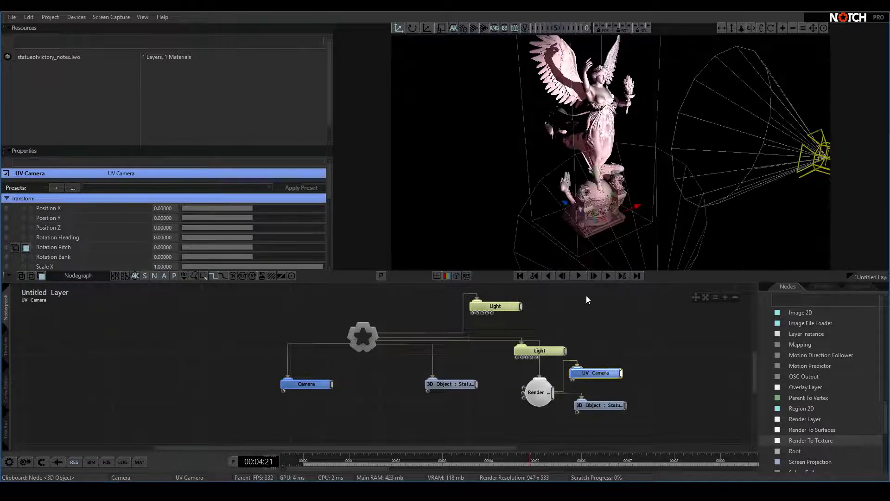
pyautogui.click(539, 391)
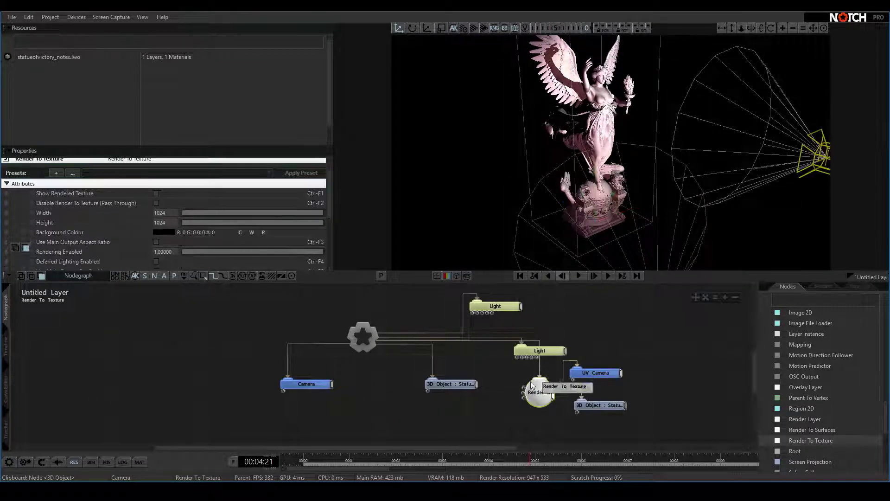
pyautogui.click(157, 193)
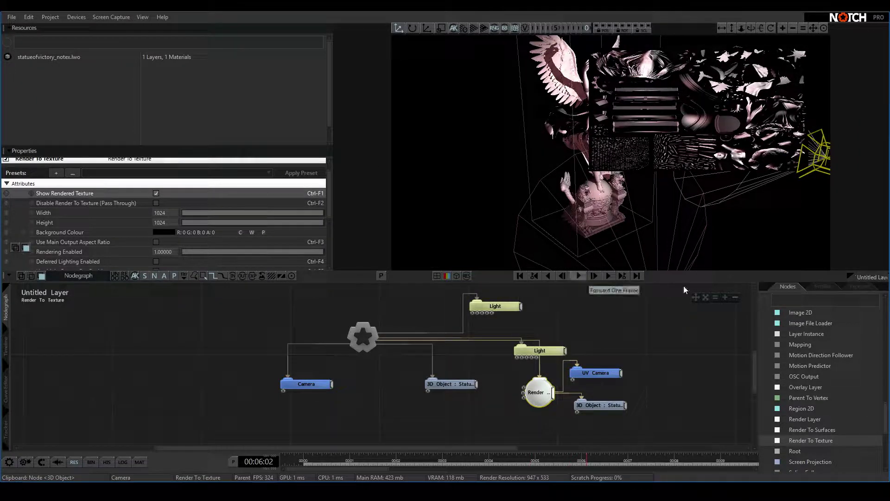
# Add a Material node below the first statue 3D Object and connect it to the object's Default_Smoothing material input.
pyautogui.moveTo(446, 384); pyautogui.dragTo(402, 396)
pyautogui.rightClick(335, 411)
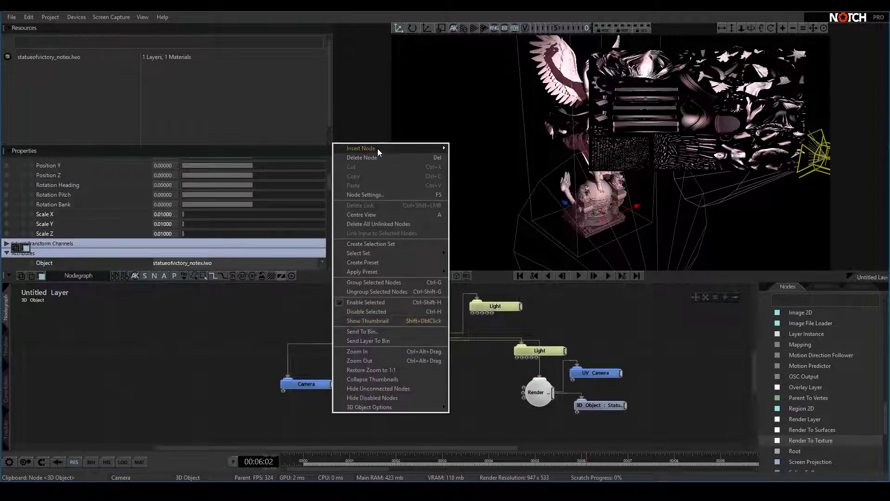
pyautogui.moveTo(379, 149)
pyautogui.moveTo(478, 241)
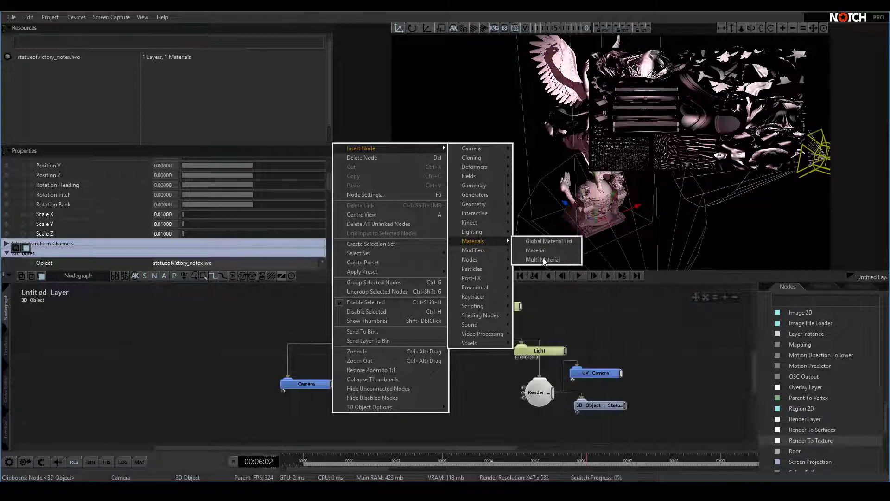
pyautogui.click(538, 241)
pyautogui.click(391, 421)
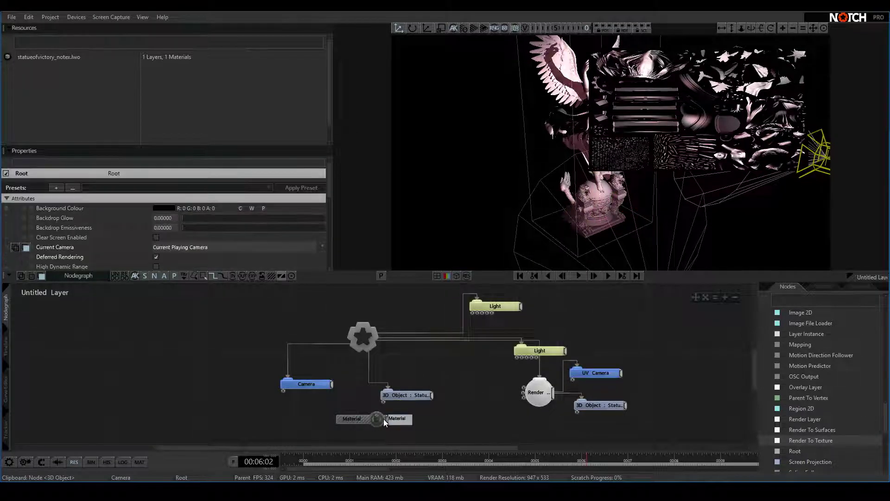
pyautogui.moveTo(387, 419); pyautogui.dragTo(384, 402)
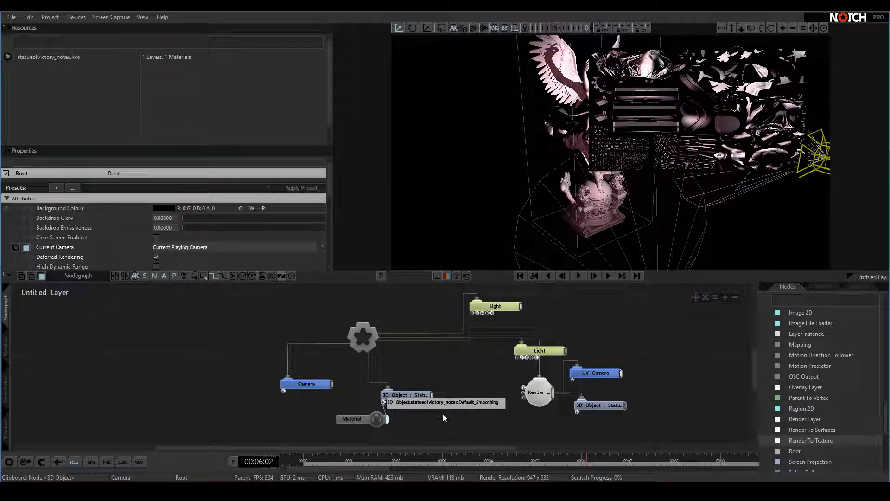
# Disable Lit and Casts Shadows on the new Material node.
pyautogui.click(366, 404)
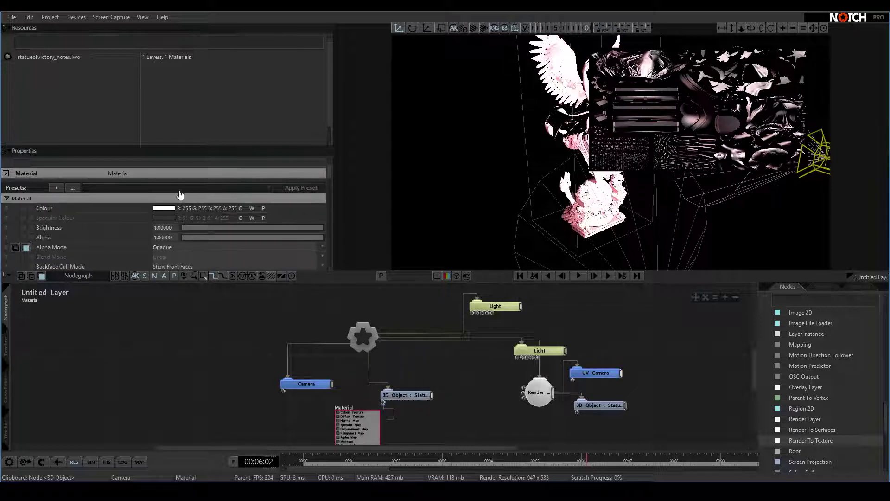
pyautogui.scroll(-10, 179, 225)
pyautogui.scroll(-2, 179, 234)
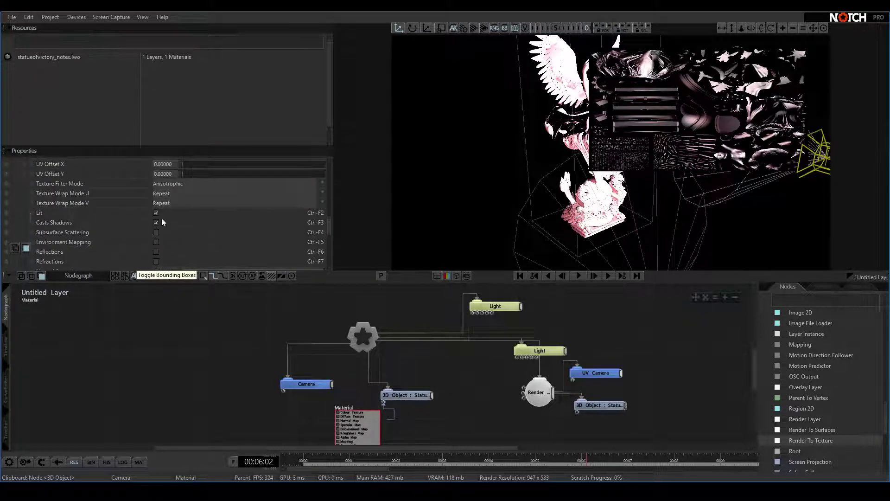
pyautogui.click(156, 213)
pyautogui.click(156, 223)
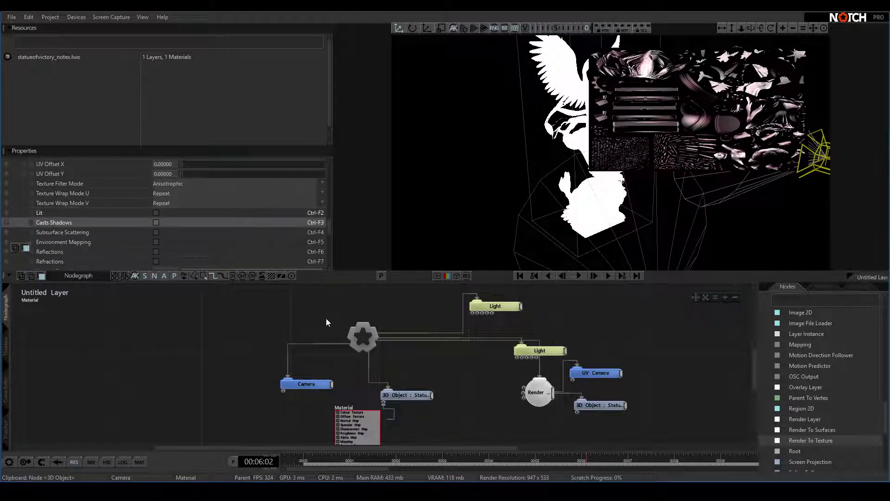
# Connect the Render To Texture output to the Material node's Colour Texture input and review the material's texture attributes.
pyautogui.moveTo(462, 414); pyautogui.dragTo(491, 366, button='middle')
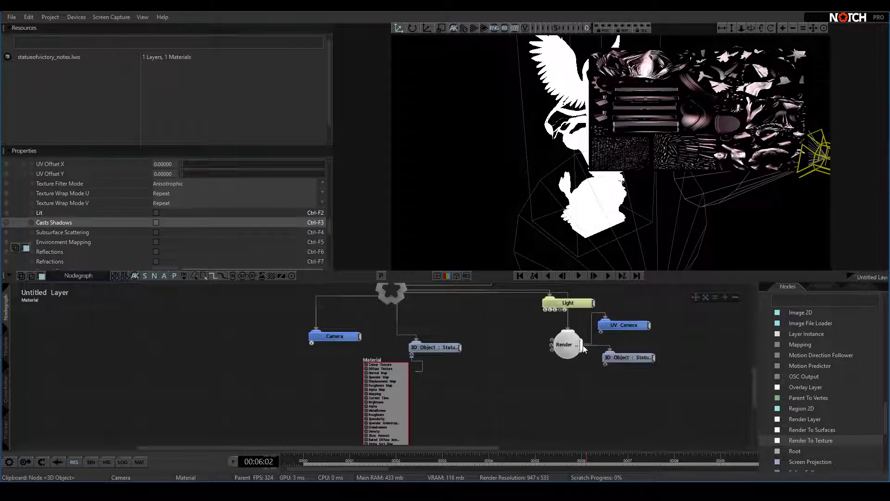
pyautogui.moveTo(588, 350); pyautogui.dragTo(369, 366)
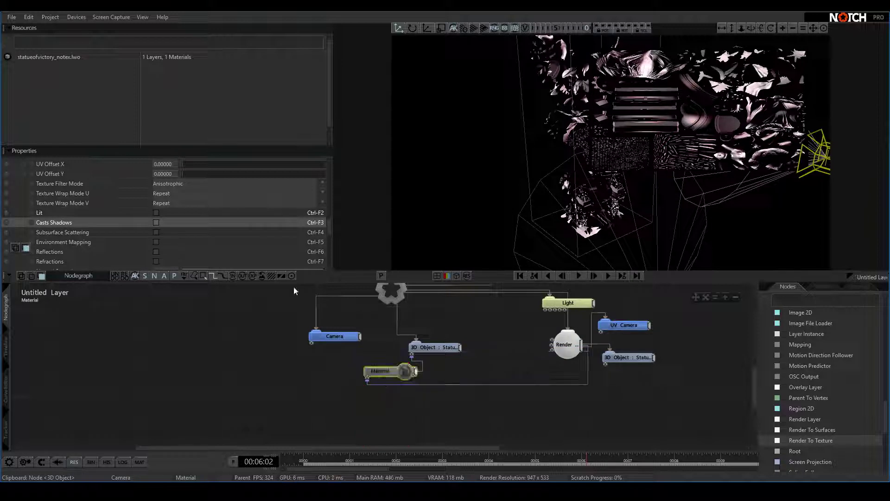
pyautogui.scroll(-3, 205, 222)
pyautogui.scroll(4, 208, 227)
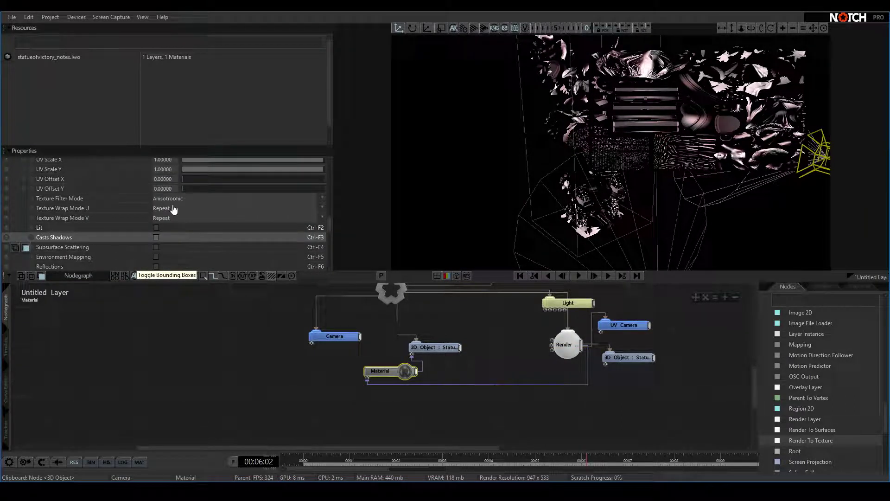
# Enable Flip Y on the UV Camera and move the Material node clear of the statue's 3D Object node.
pyautogui.click(617, 325)
pyautogui.scroll(-4, 276, 228)
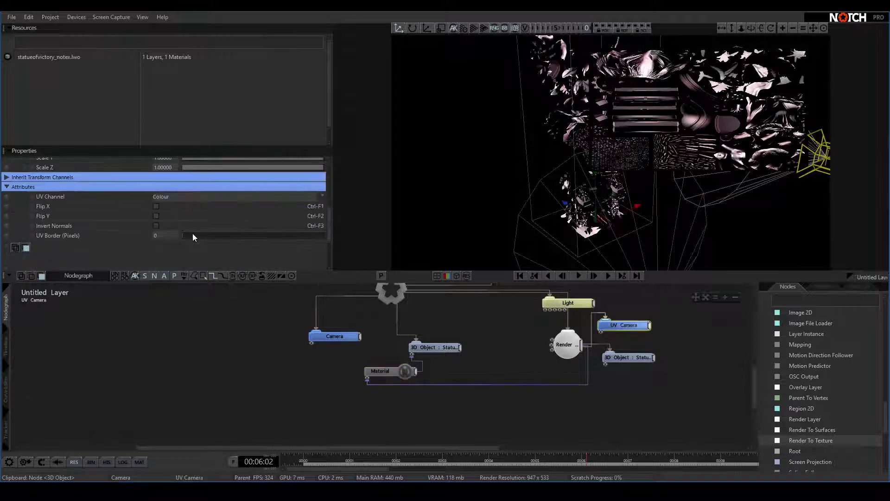
pyautogui.click(156, 216)
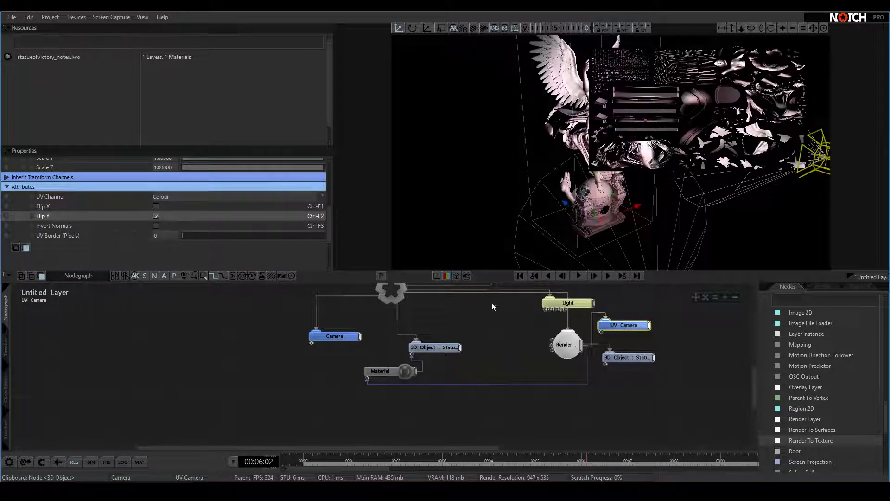
pyautogui.moveTo(389, 373); pyautogui.dragTo(376, 384)
pyautogui.click(435, 347)
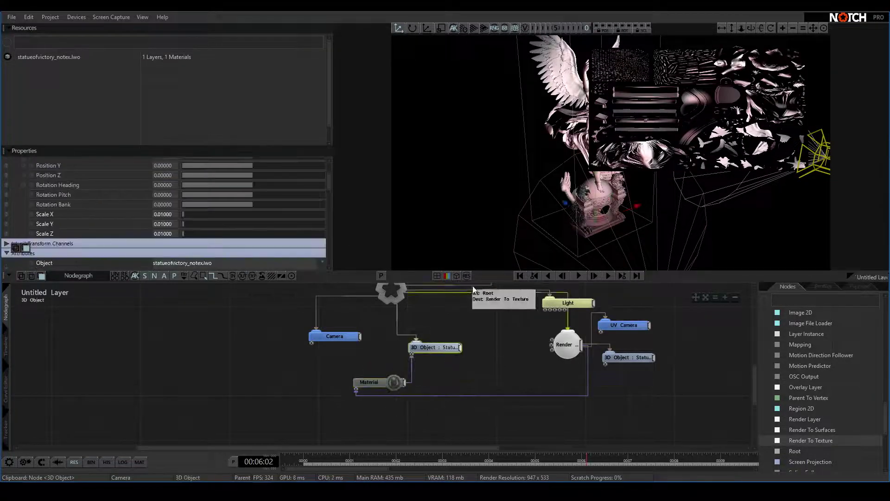
# Disable Show Rendered Texture on the Render To Texture node and inspect the textured statue up close.
pyautogui.click(564, 344)
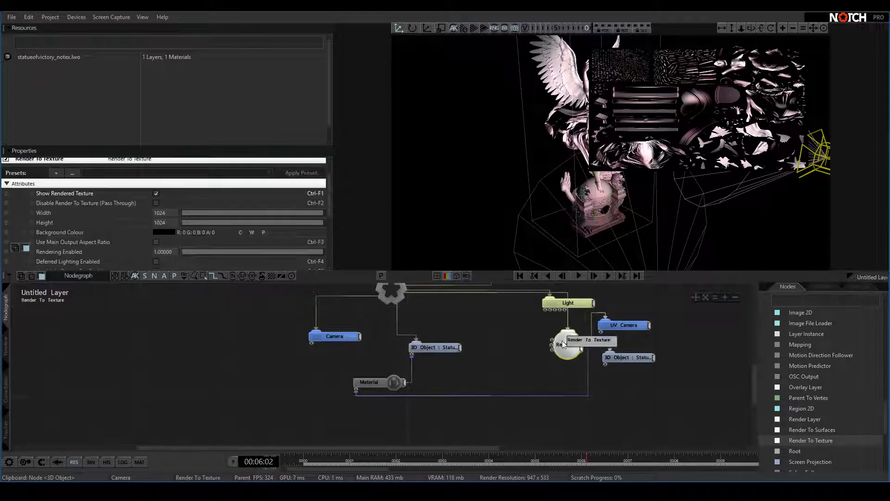
pyautogui.click(156, 193)
pyautogui.moveTo(620, 169)
pyautogui.mouseDown()
pyautogui.moveTo(493, 181)
pyautogui.moveTo(620, 169)
pyautogui.mouseUp()
pyautogui.moveTo(732, 185); pyautogui.dragTo(676, 191)
pyautogui.scroll(5, 676, 191)
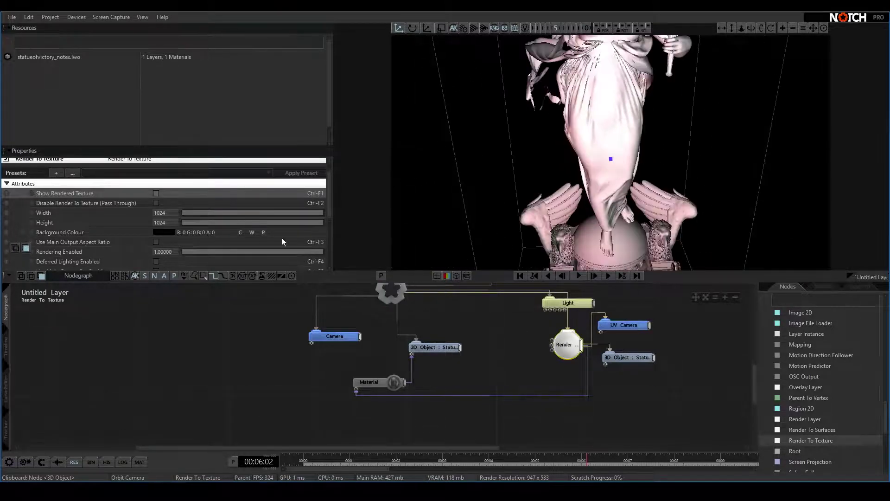
# Turn on Deferred Lighting Enabled for the Render To Texture node and inspect the statue's shading from several angles.
pyautogui.scroll(-1, 202, 227)
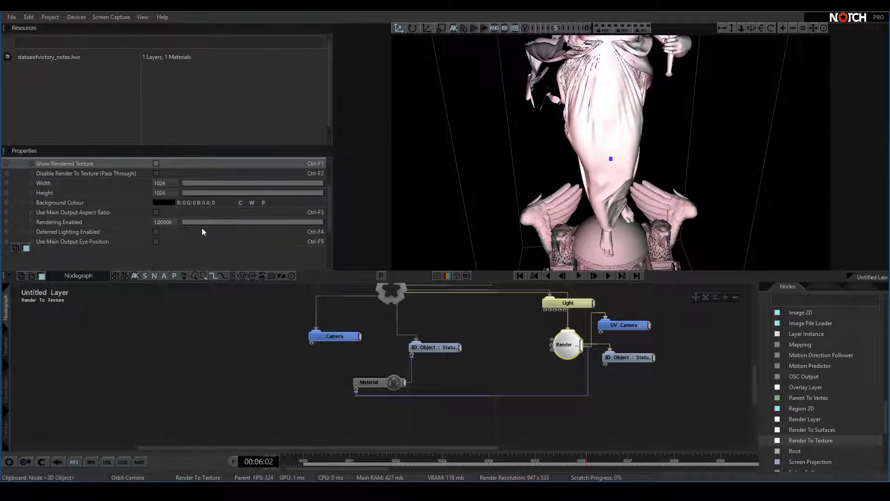
pyautogui.click(157, 232)
pyautogui.scroll(-5, 507, 187)
pyautogui.moveTo(471, 198); pyautogui.dragTo(522, 197)
pyautogui.scroll(5, 652, 200)
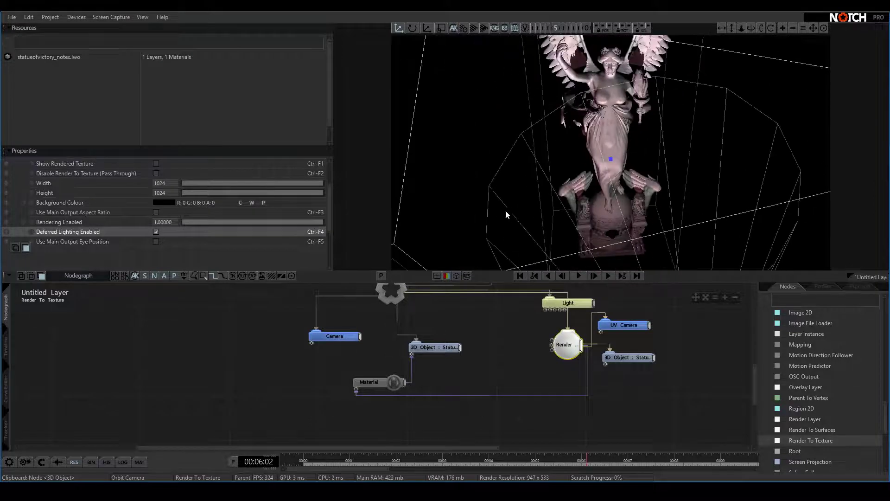
pyautogui.moveTo(652, 200); pyautogui.dragTo(520, 207)
pyautogui.scroll(-4, 541, 181)
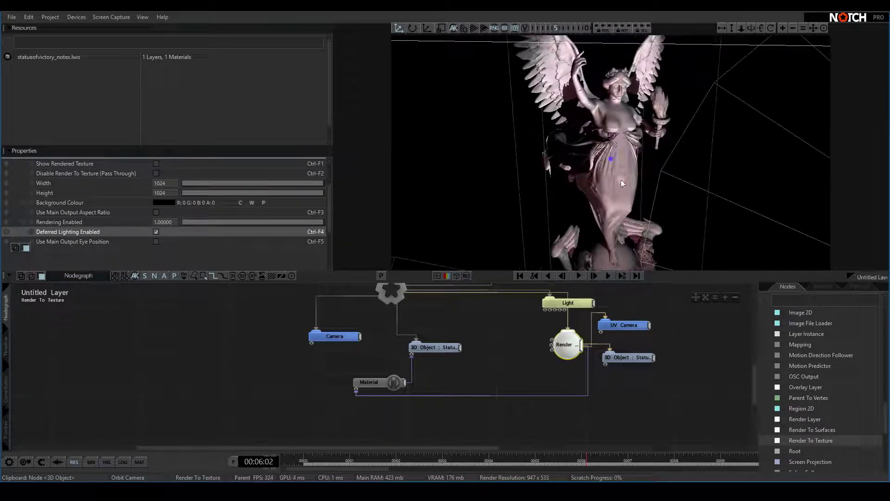
# Briefly show the rendered texture over the viewport to check the deferred lighting, and hide it again.
pyautogui.scroll(1, 165, 210)
pyautogui.click(156, 193)
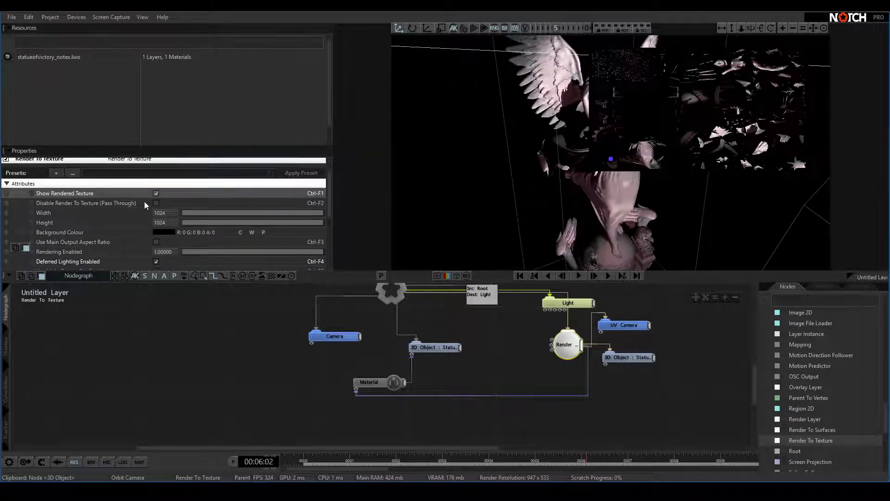
pyautogui.click(156, 194)
# Set the Render To Texture width and height to 256 and examine the texture detail on the statue.
pyautogui.click(162, 212)
pyautogui.write('256')
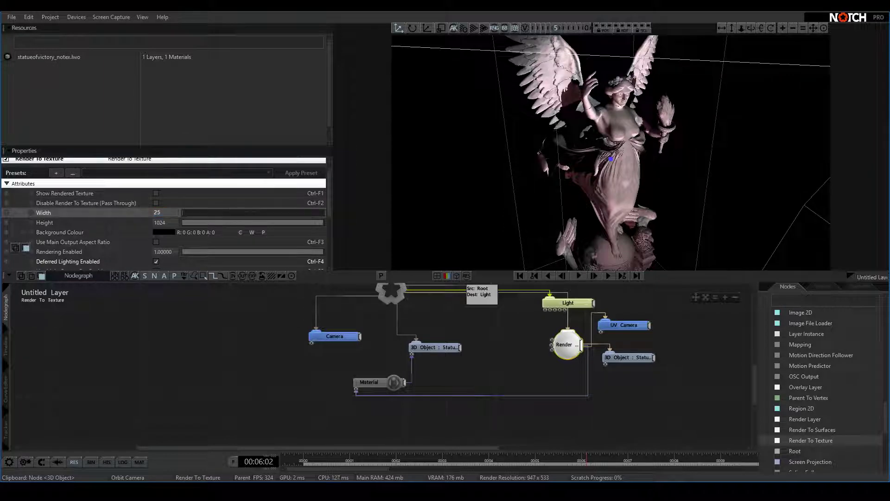
pyautogui.press('Return')
pyautogui.click(162, 223)
pyautogui.write('256')
pyautogui.press('Return')
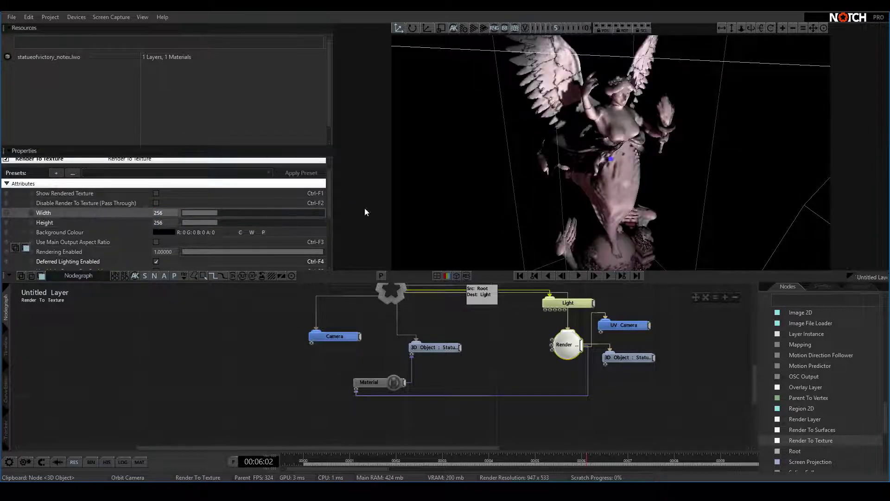
pyautogui.scroll(5, 583, 187)
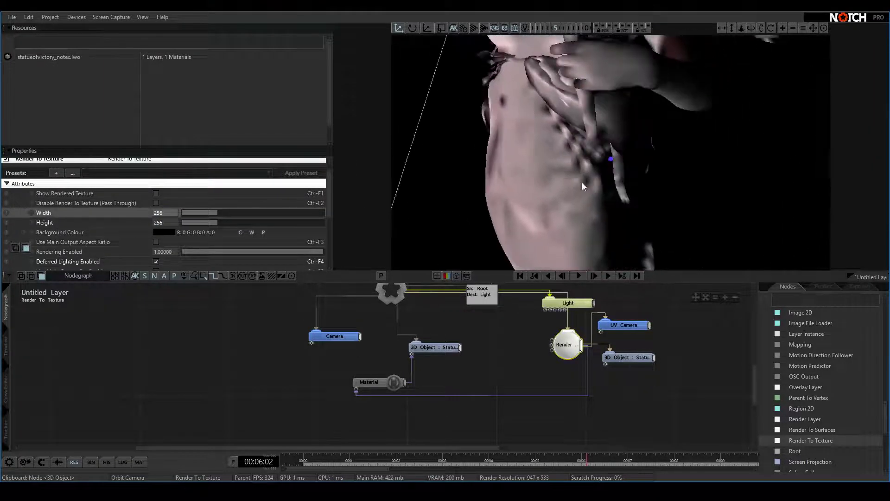
pyautogui.scroll(-6, 584, 187)
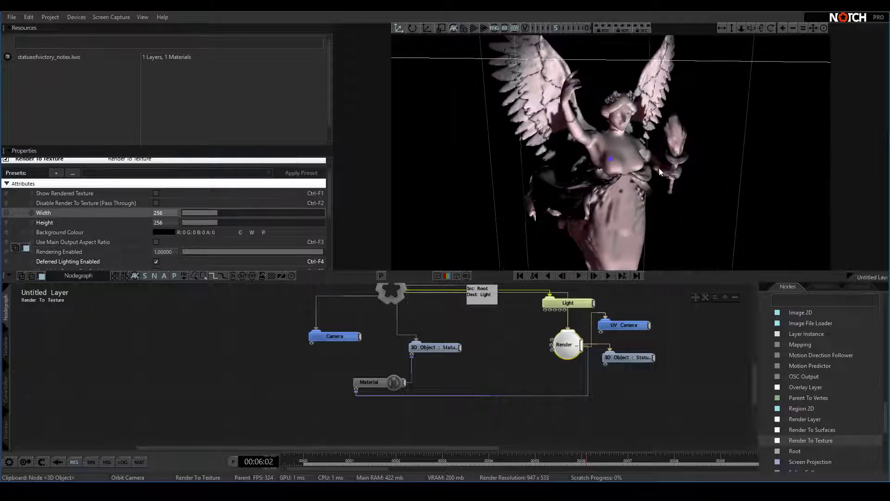
pyautogui.moveTo(662, 172); pyautogui.dragTo(631, 195)
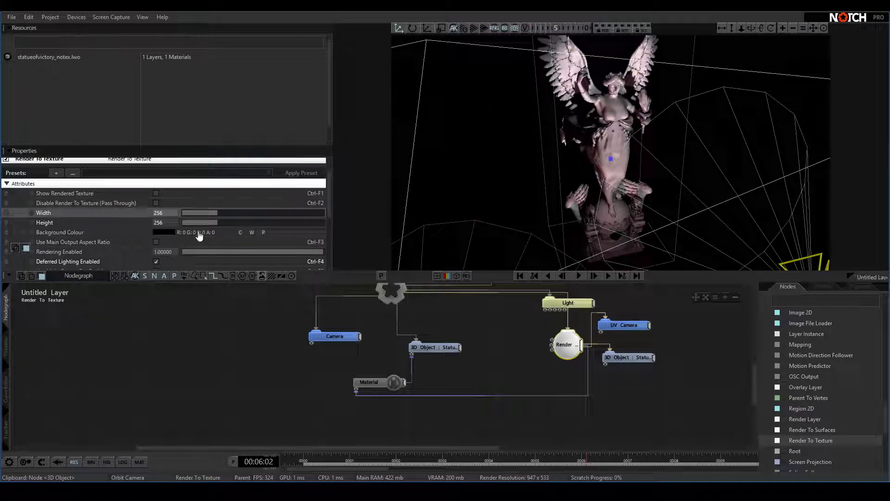
# Preview the low-resolution rendered texture, hide it and view the statue from another angle.
pyautogui.scroll(1, 149, 201)
pyautogui.click(156, 208)
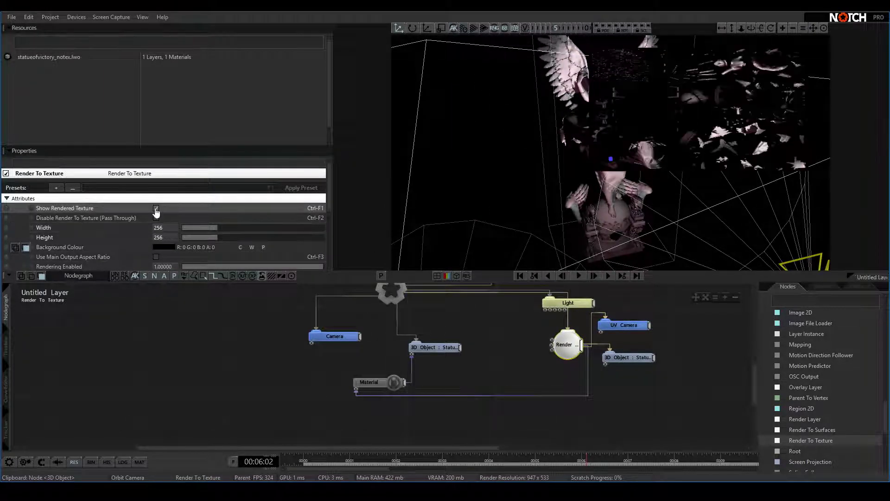
pyautogui.click(156, 208)
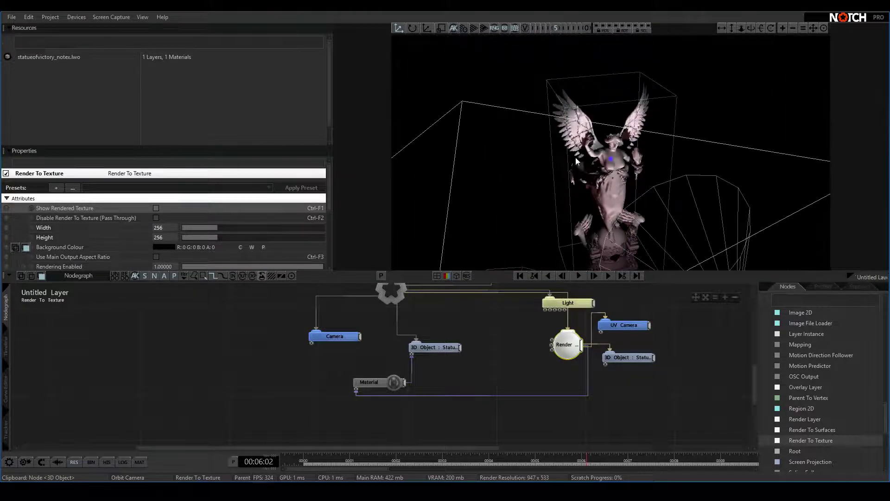
pyautogui.moveTo(577, 161); pyautogui.dragTo(553, 191)
# Set the Render To Texture width and height to 2048.
pyautogui.scroll(-2, 175, 212)
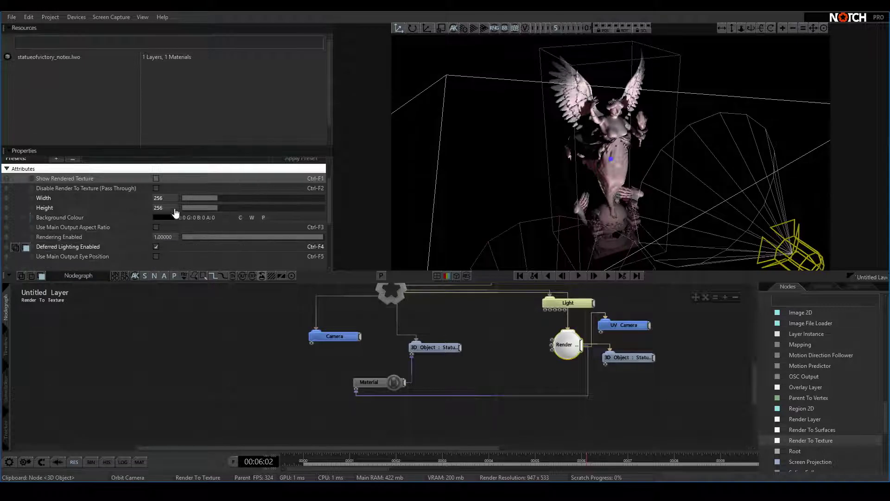
pyautogui.doubleClick(169, 198)
pyautogui.write('2048')
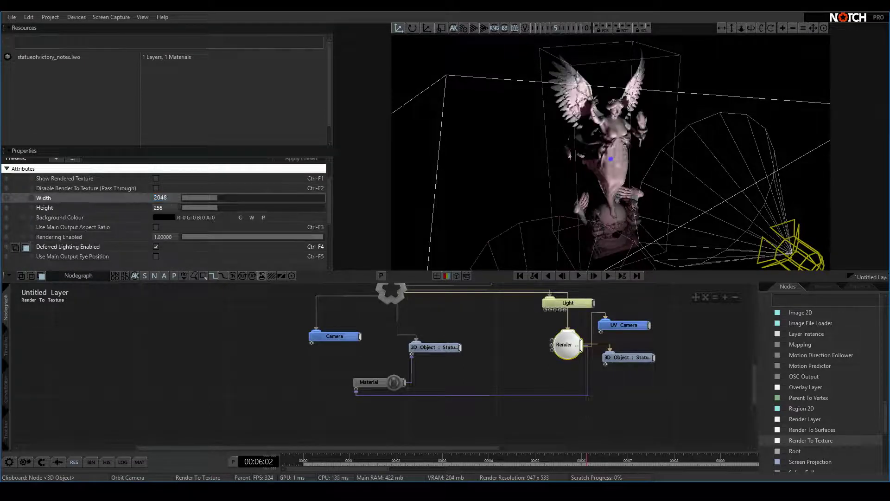
pyautogui.press('Tab')
pyautogui.write('2048')
pyautogui.press('Return')
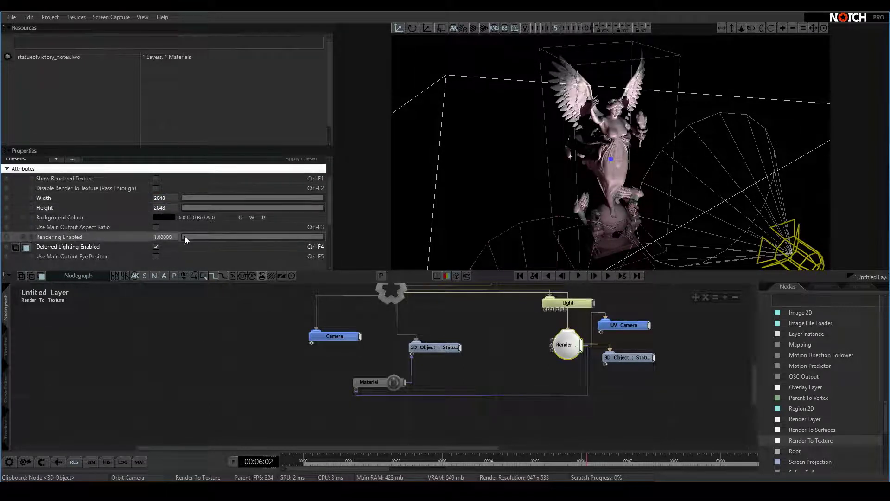
# Set Rendering Enabled to 0 on the Render To Texture node and inspect the statue and its rendered texture.
pyautogui.moveTo(202, 240)
pyautogui.mouseDown()
pyautogui.moveTo(152, 236)
pyautogui.moveTo(204, 240)
pyautogui.mouseUp()
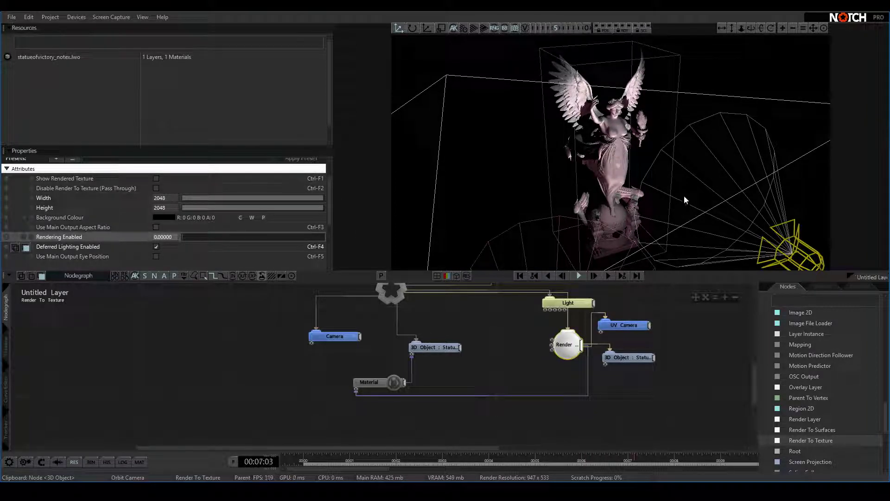
pyautogui.moveTo(707, 183); pyautogui.dragTo(389, 166)
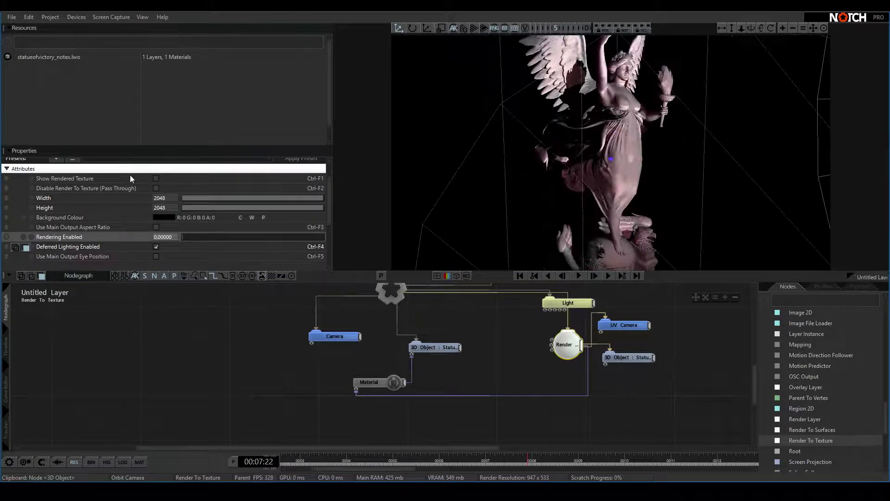
pyautogui.click(156, 179)
pyautogui.click(156, 179)
pyautogui.moveTo(501, 195); pyautogui.dragTo(622, 188)
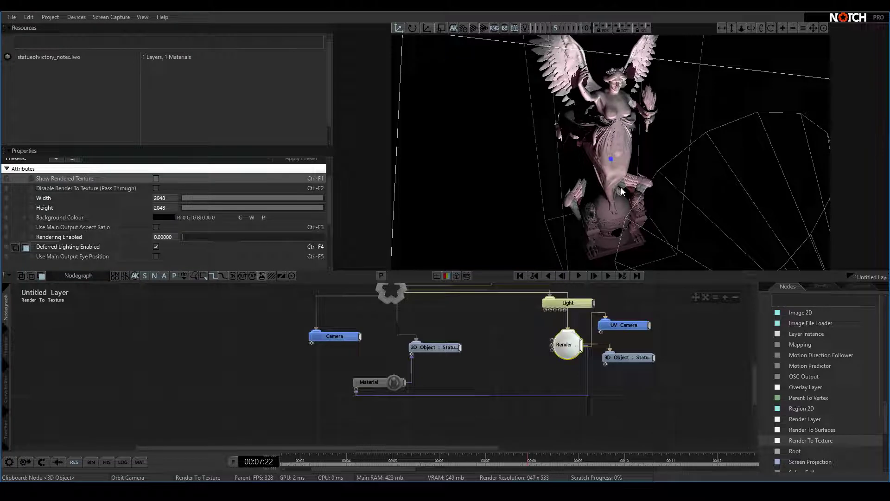
# Move the Render To Texture node away from its child nodes and review the UV Camera's attributes.
pyautogui.moveTo(474, 307); pyautogui.dragTo(470, 331, button='middle')
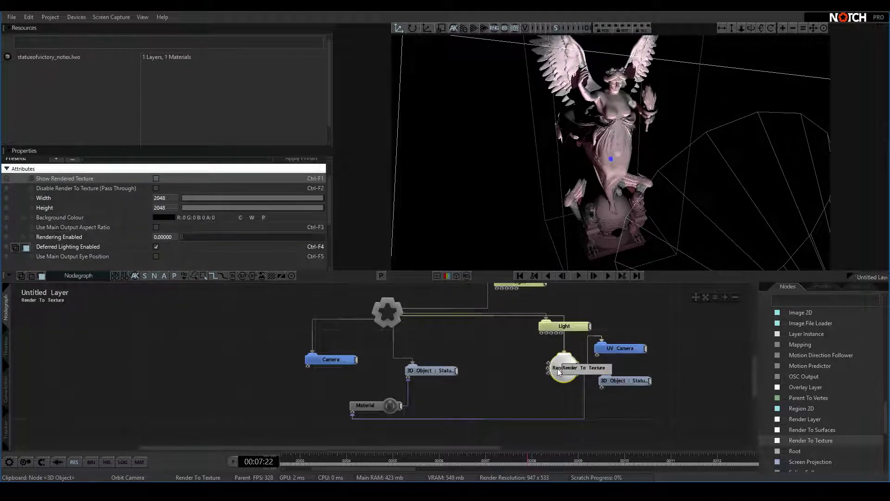
pyautogui.moveTo(576, 371); pyautogui.dragTo(541, 371)
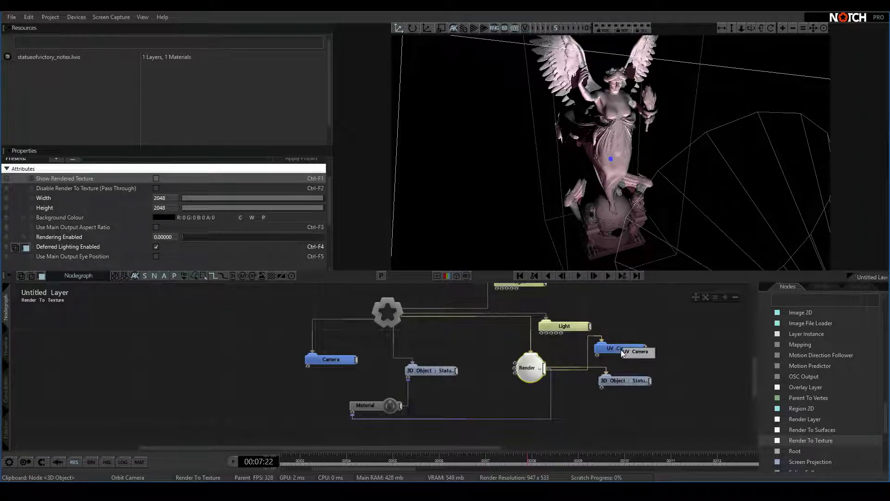
pyautogui.click(619, 348)
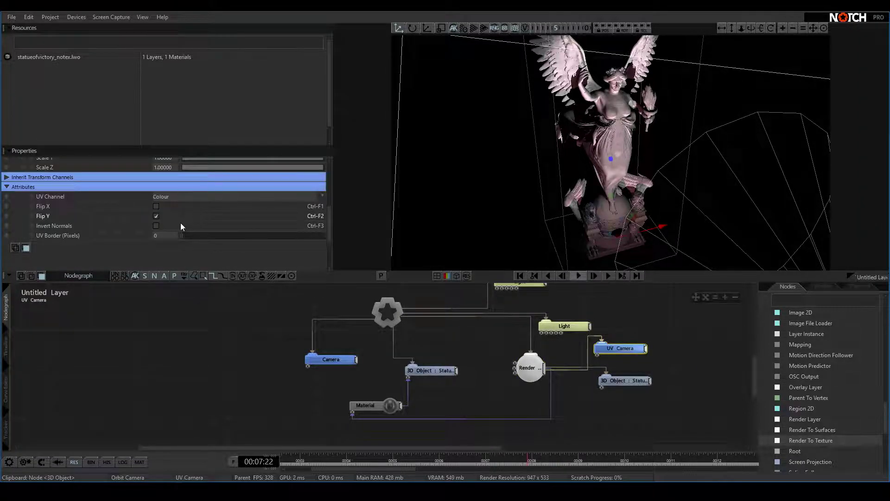
pyautogui.scroll(10, 181, 226)
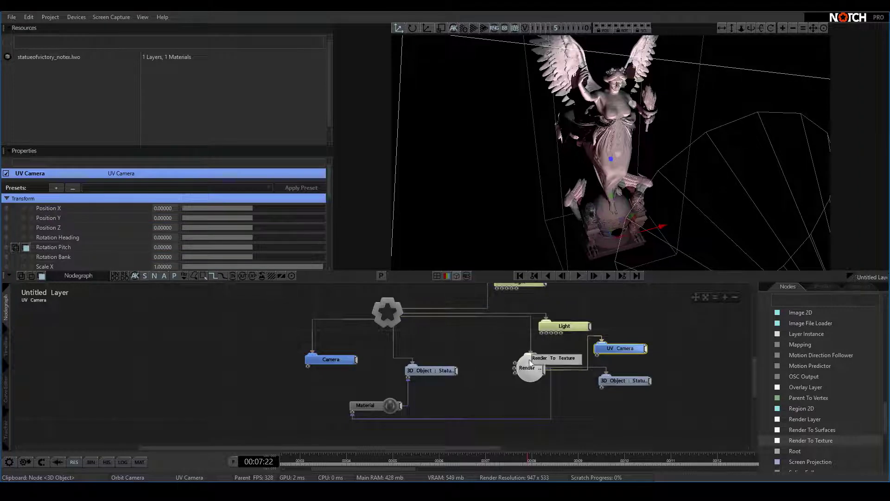
# Enable Show Rendered Texture on the Render To Texture node and disconnect the UV Camera from it, setting the camera aside.
pyautogui.click(530, 366)
pyautogui.click(156, 209)
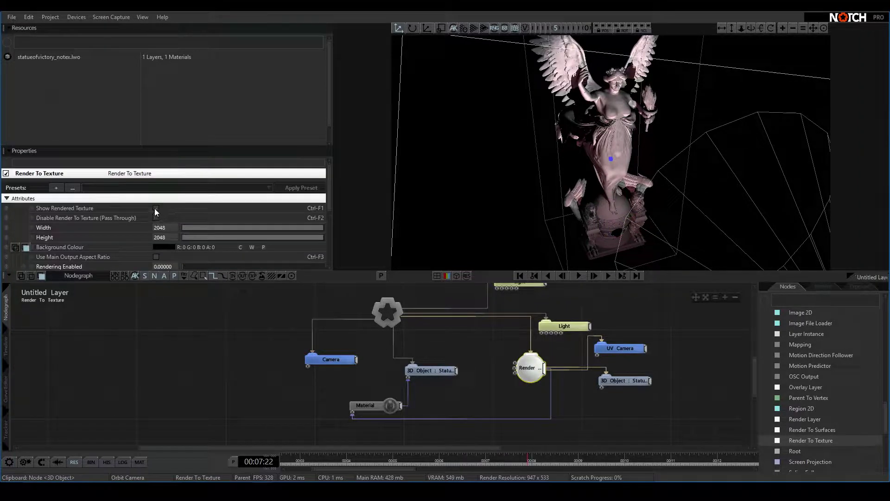
pyautogui.click(630, 351)
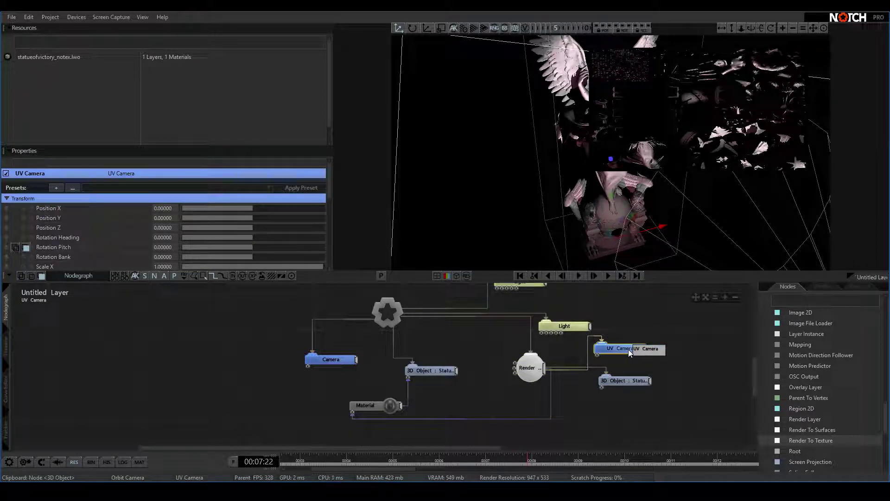
pyautogui.click(588, 352)
pyautogui.moveTo(618, 346); pyautogui.dragTo(664, 311)
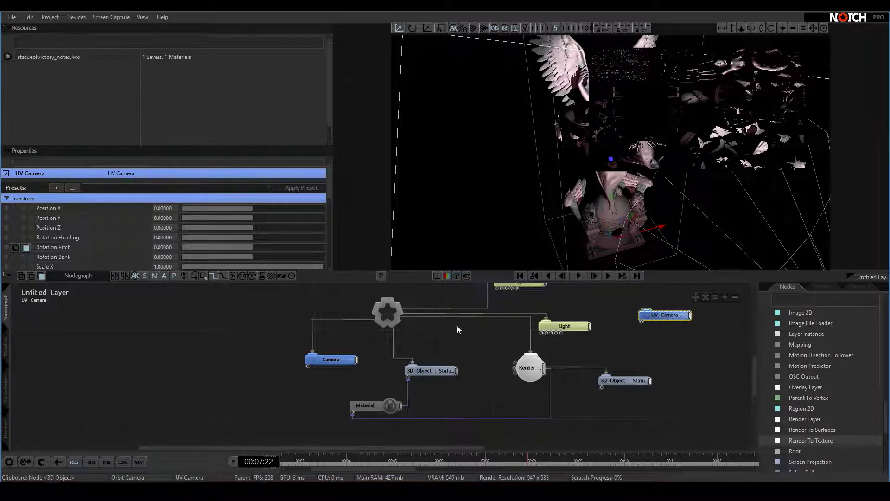
# Add a standard Camera node to the nodegraph between the UV Camera and the Render To Texture's 3D Object.
pyautogui.scroll(3, 767, 372)
pyautogui.scroll(10, 767, 373)
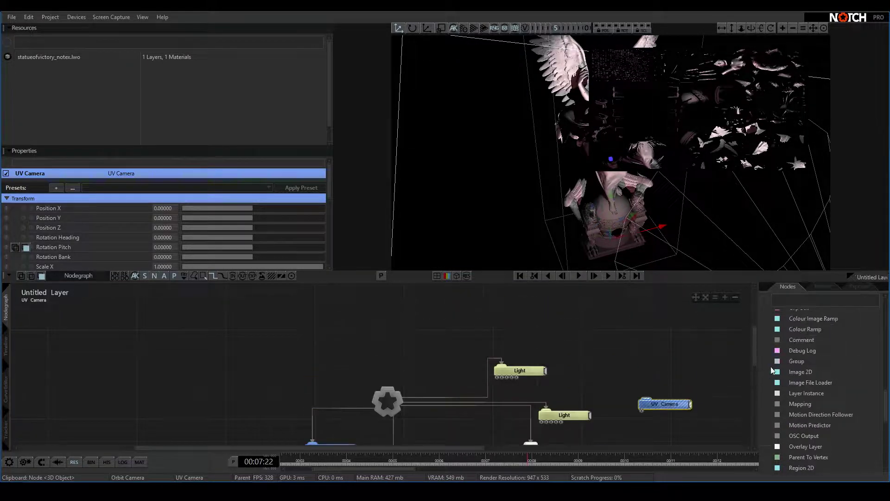
pyautogui.scroll(3, 804, 350)
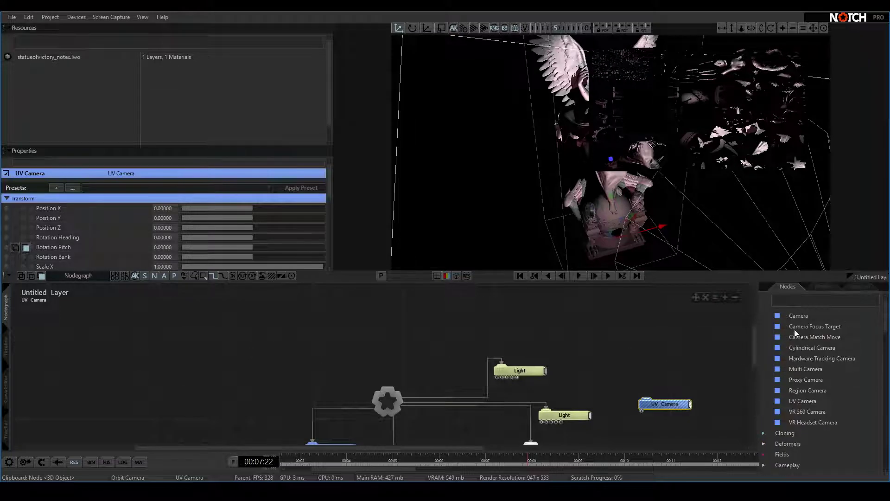
pyautogui.moveTo(796, 316); pyautogui.dragTo(738, 367)
pyautogui.moveTo(605, 435); pyautogui.dragTo(605, 435)
pyautogui.moveTo(603, 381); pyautogui.dragTo(633, 337, button='middle')
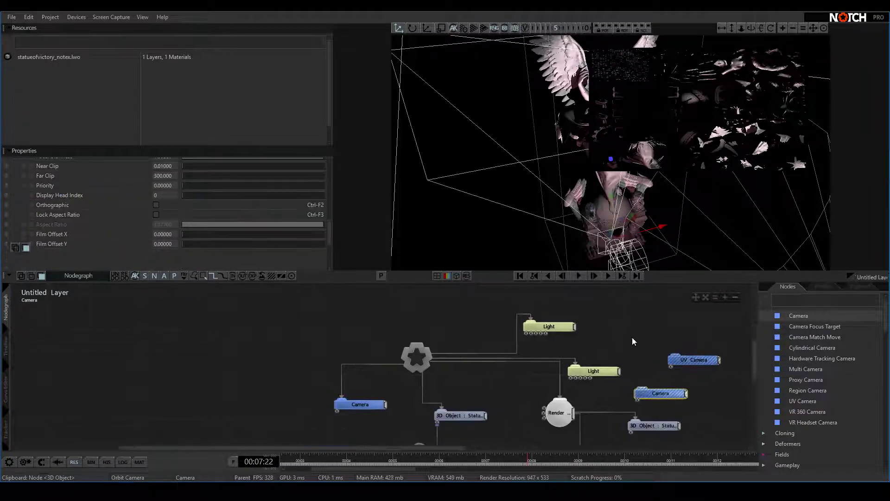
# Connect the new Camera to the Render To Texture node and set that node's Rendering Enabled to 1.
pyautogui.moveTo(574, 413); pyautogui.dragTo(644, 393)
pyautogui.click(568, 412)
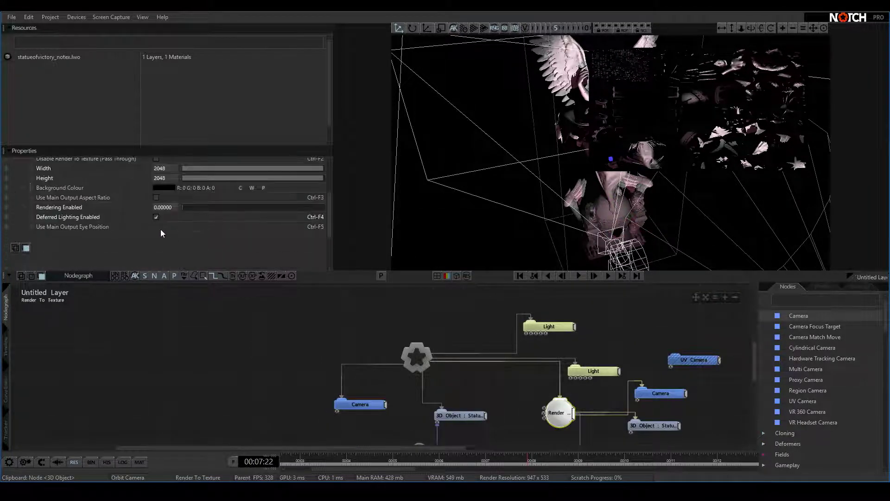
pyautogui.click(162, 207)
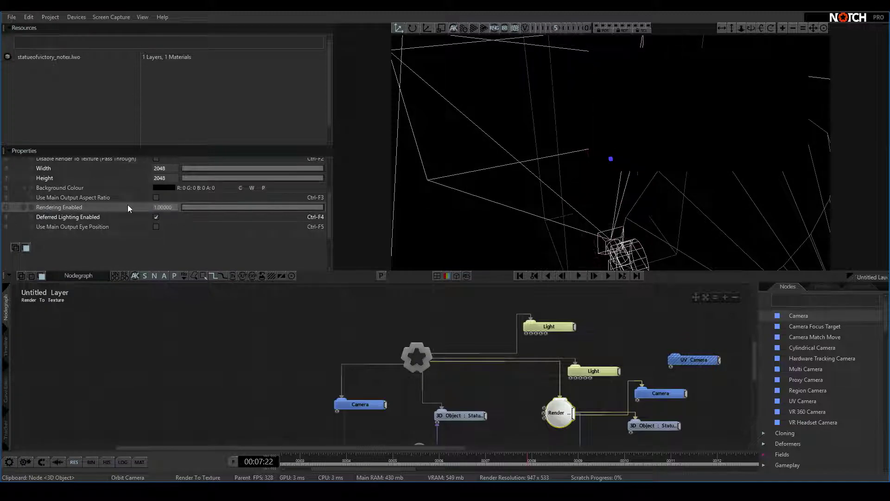
# Move the new camera to about Y 2.23, Z -4.01 and set its Rotation Pitch to about 13.5 to face the statue.
pyautogui.click(659, 392)
pyautogui.moveTo(632, 175); pyautogui.dragTo(766, 207)
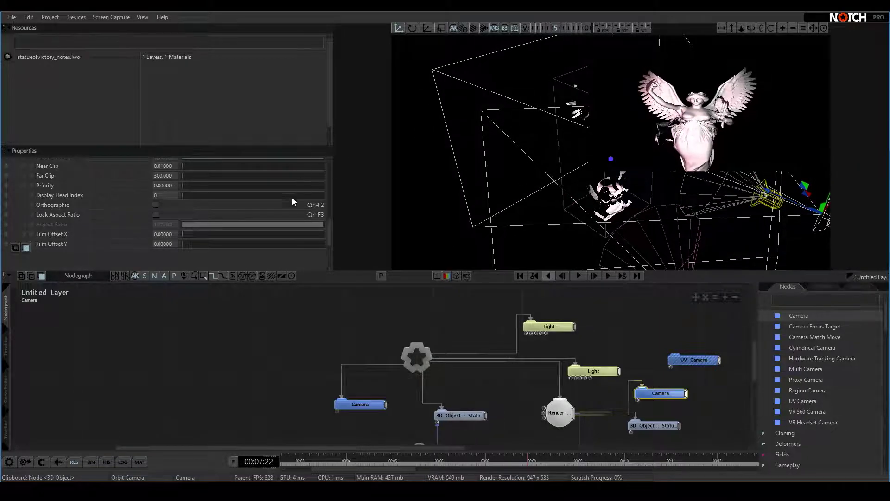
pyautogui.scroll(10, 292, 201)
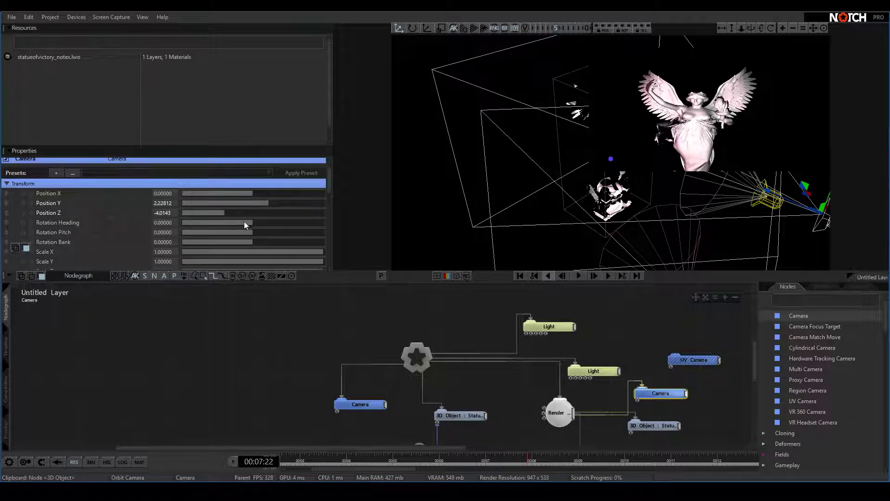
pyautogui.moveTo(251, 230); pyautogui.dragTo(258, 230)
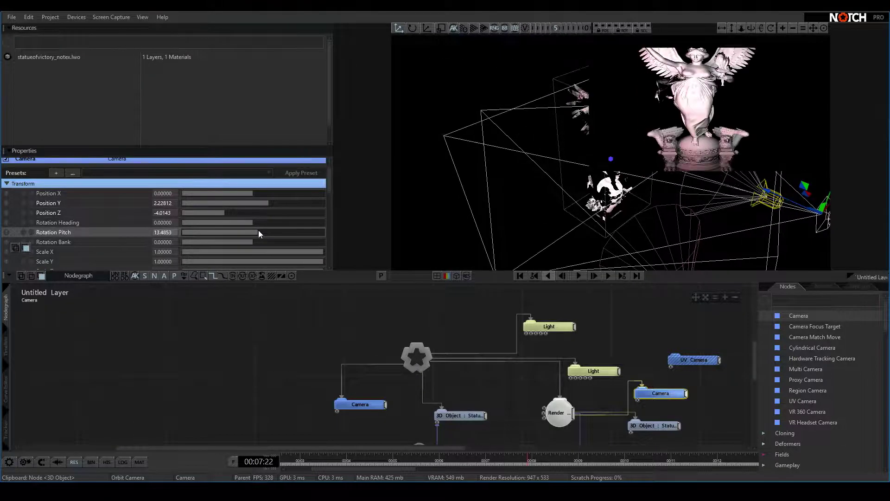
# Pull the new camera back to about Y 2.68, Z -5.89 so the whole statue fits in the rendered texture.
pyautogui.press('c')
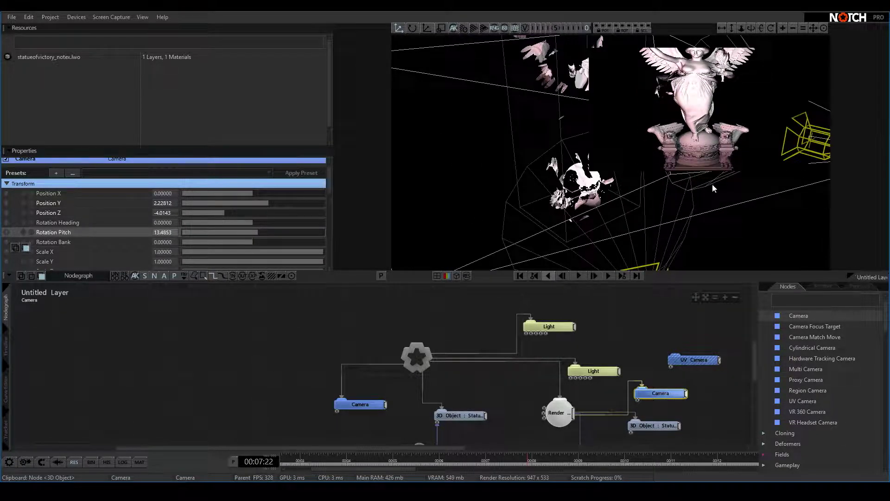
pyautogui.keyDown('alt'); pyautogui.moveTo(712, 183); pyautogui.dragTo(649, 144, button='right'); pyautogui.keyUp('alt')
pyautogui.press('c')
pyautogui.press('c')
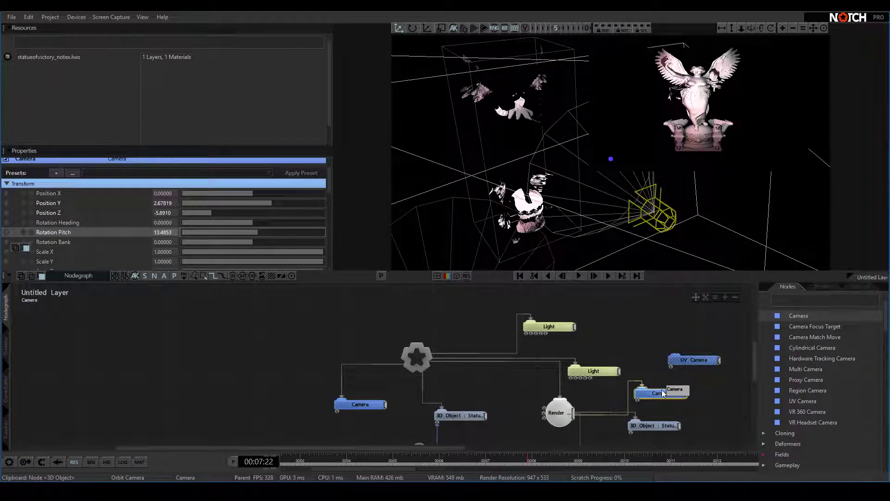
# Shift the Render To Texture and Material nodes slightly and inspect the expanded list of Material inputs.
pyautogui.scroll(-5, 518, 335)
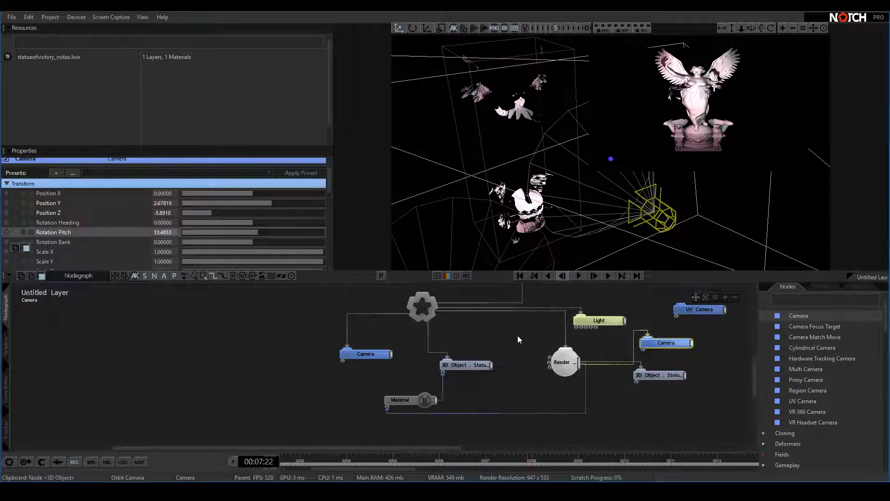
pyautogui.scroll(-5, 773, 382)
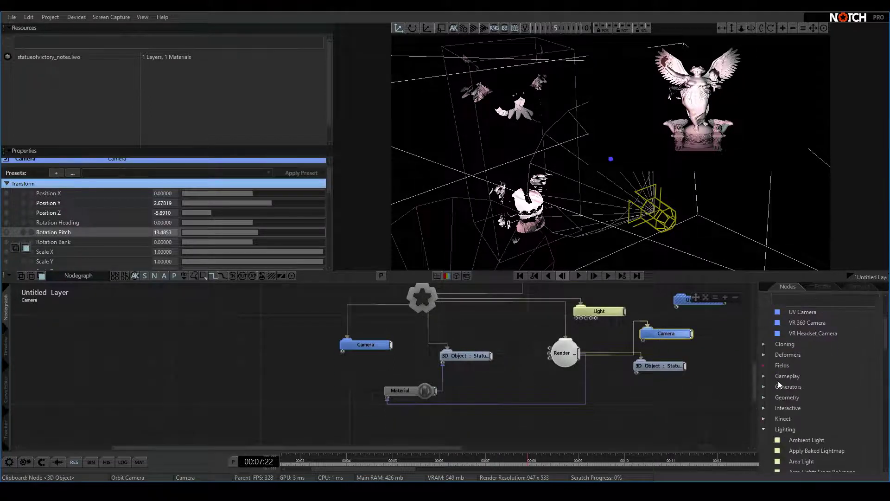
pyautogui.moveTo(555, 356); pyautogui.dragTo(544, 355)
pyautogui.click(399, 392)
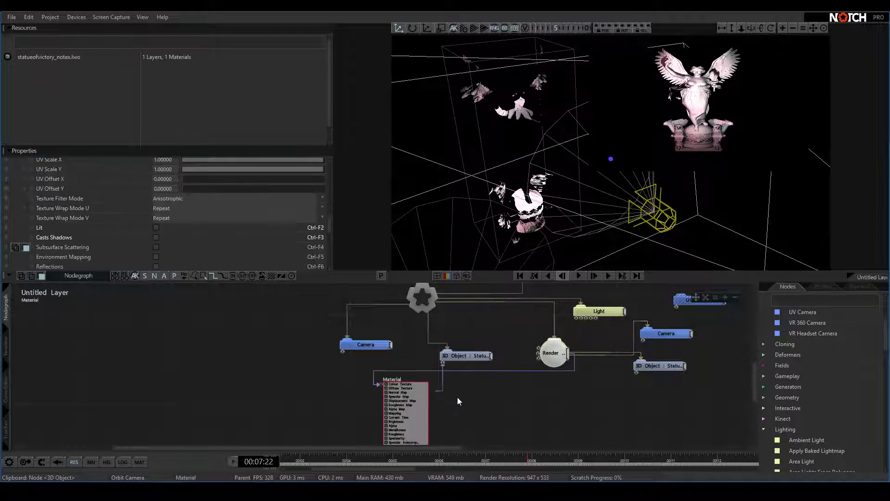
pyautogui.scroll(-5, 531, 354)
pyautogui.scroll(-3, 811, 393)
pyautogui.scroll(-3, 811, 393)
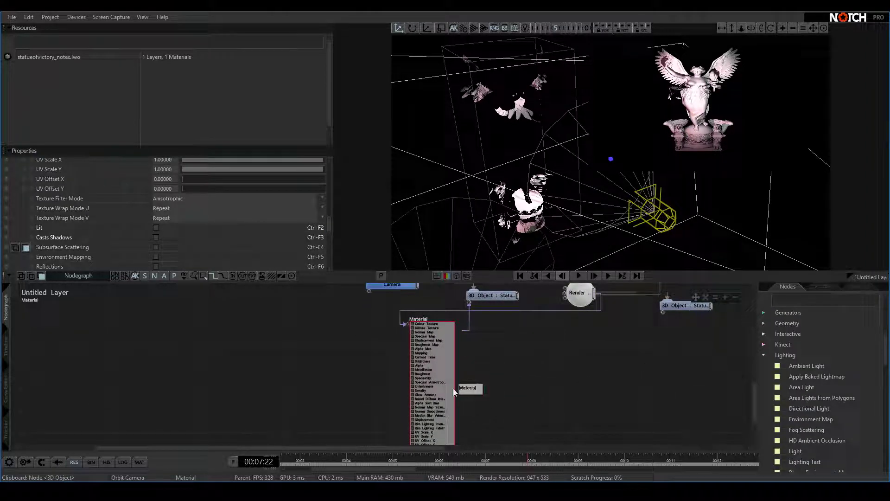
pyautogui.moveTo(442, 388); pyautogui.dragTo(452, 386)
pyautogui.doubleClick(442, 340)
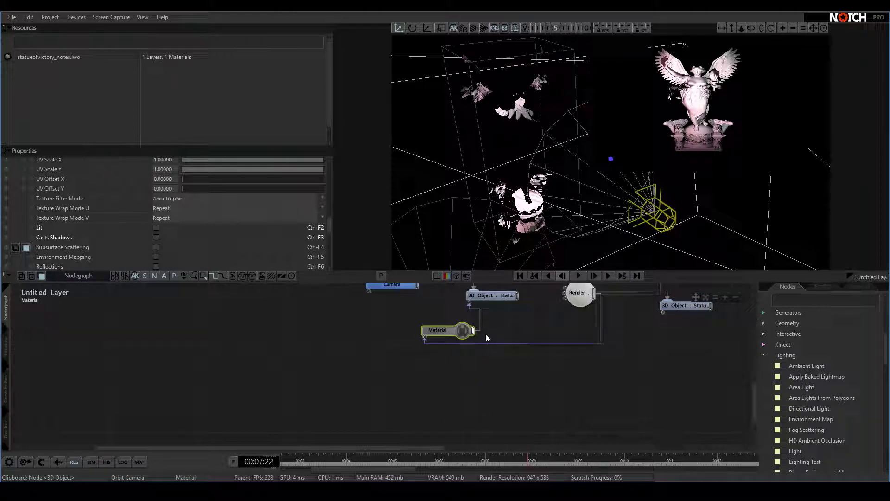
# Add a Mapping node to the nodegraph beside the Material node.
pyautogui.click(765, 355)
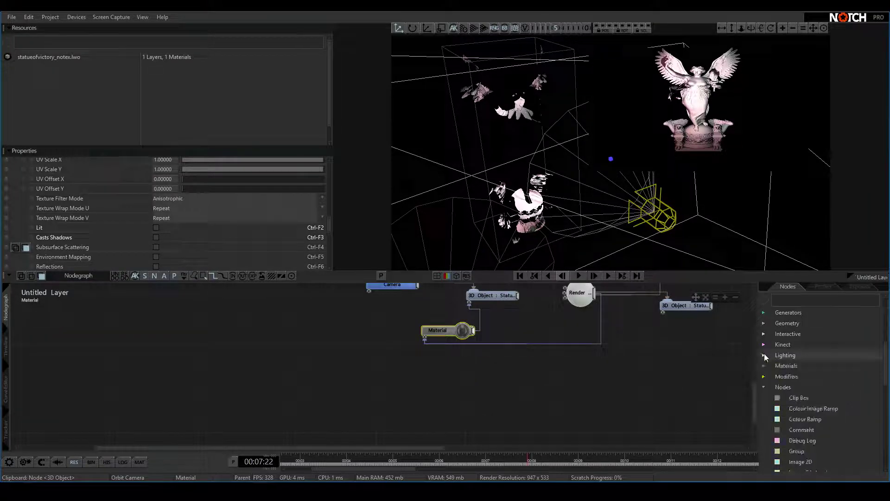
pyautogui.scroll(-3, 807, 374)
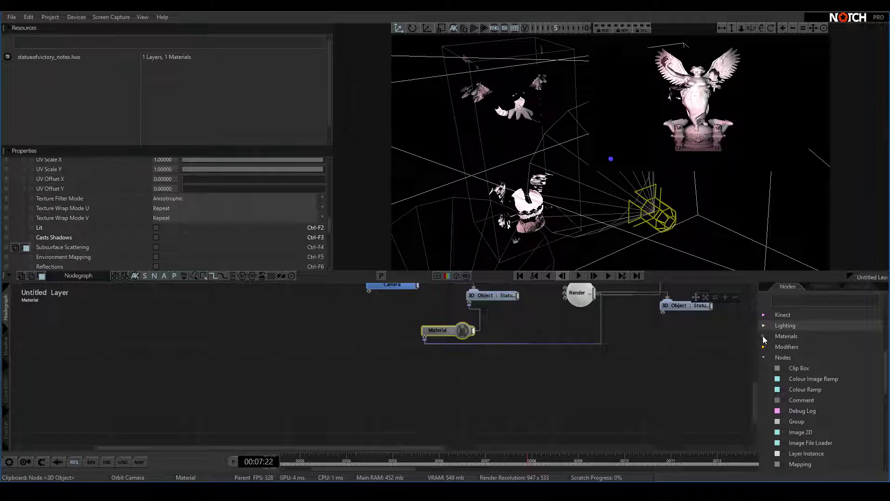
pyautogui.scroll(-3, 827, 388)
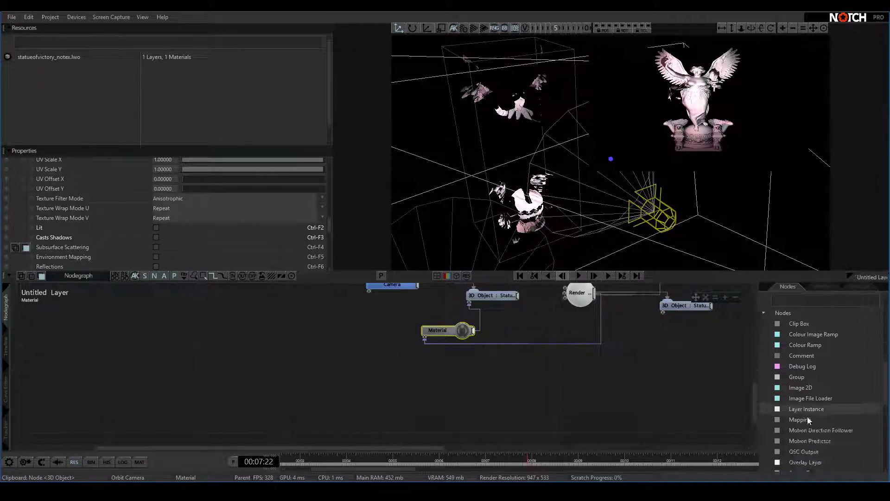
pyautogui.moveTo(799, 420); pyautogui.dragTo(740, 405)
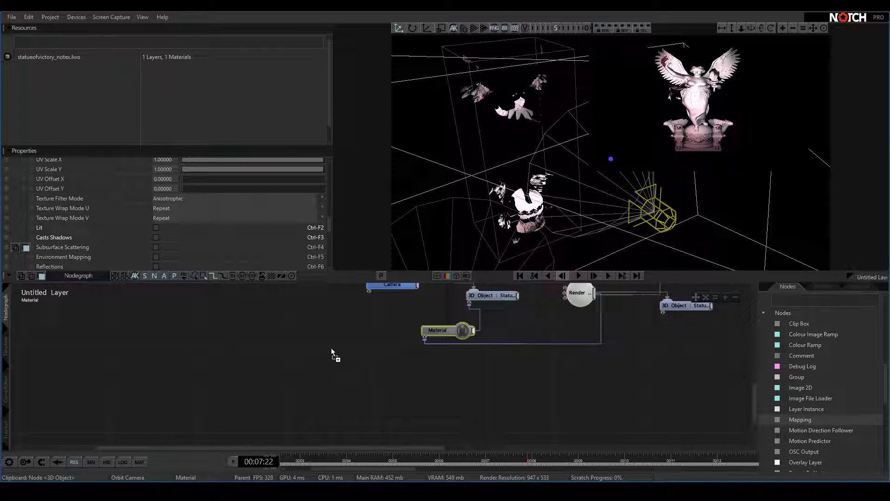
pyautogui.moveTo(343, 347); pyautogui.dragTo(359, 348)
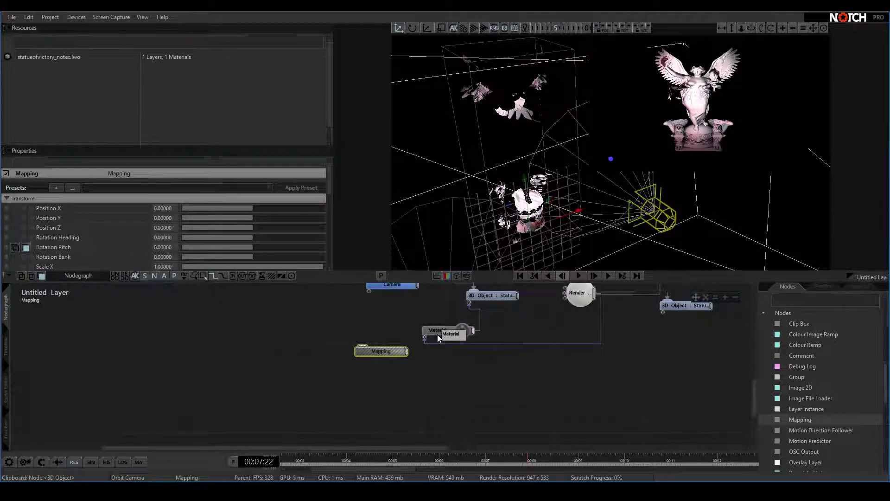
# Connect the Mapping node to the Material's Mapping input.
pyautogui.click(438, 333)
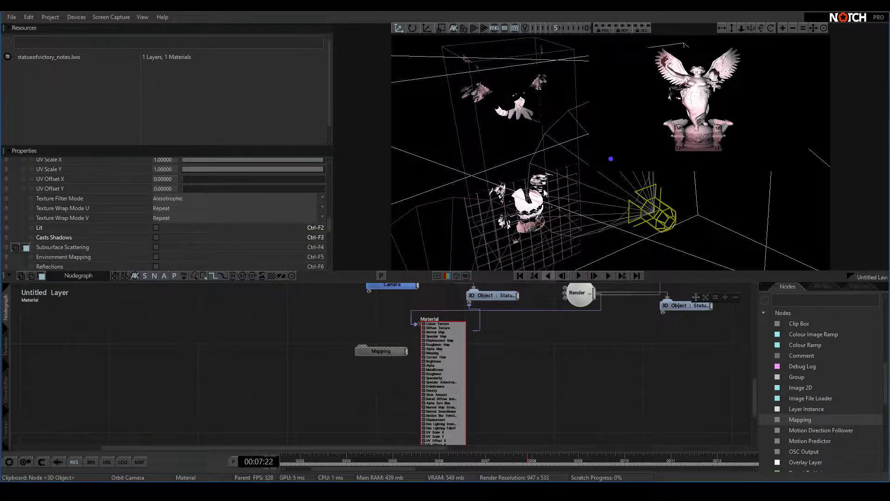
pyautogui.moveTo(682, 172); pyautogui.dragTo(508, 274)
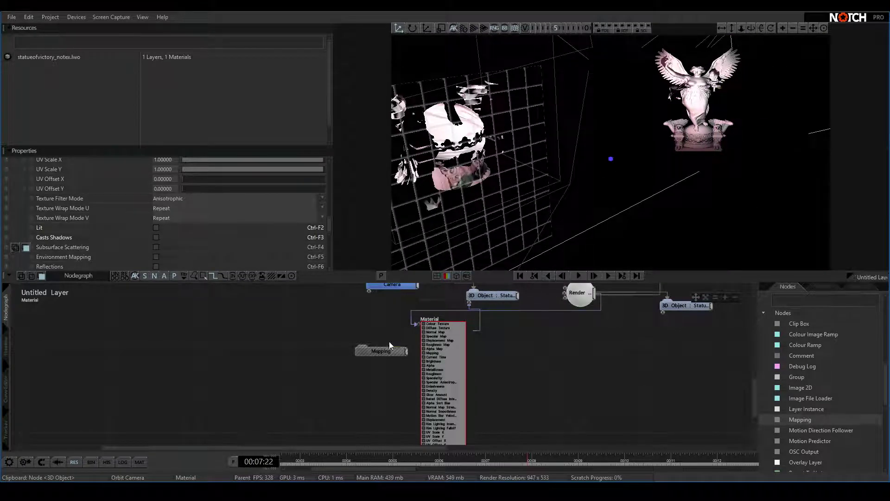
pyautogui.moveTo(390, 344); pyautogui.dragTo(424, 353)
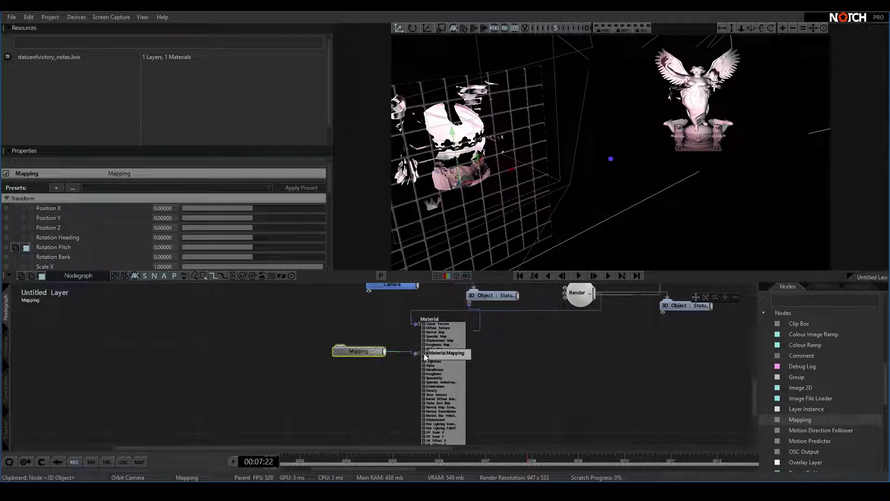
# Set the Mapping node's Mapping Type to Spherical.
pyautogui.click(358, 351)
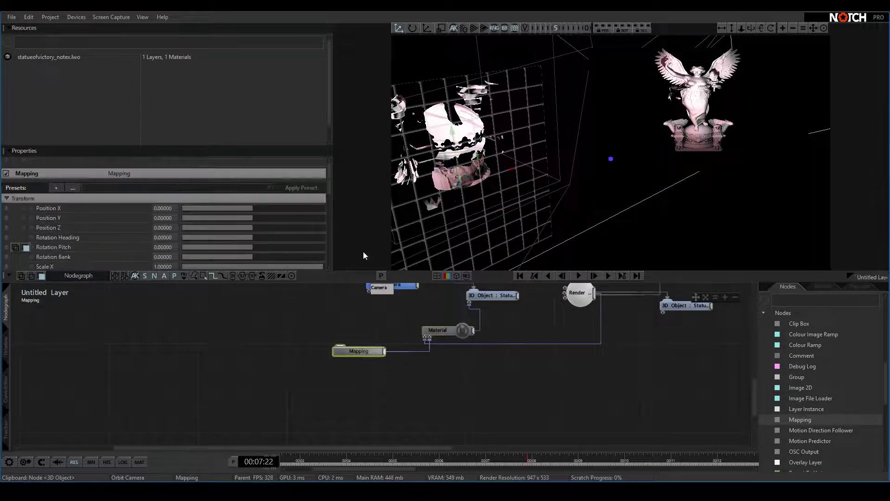
pyautogui.moveTo(430, 199); pyautogui.dragTo(380, 207)
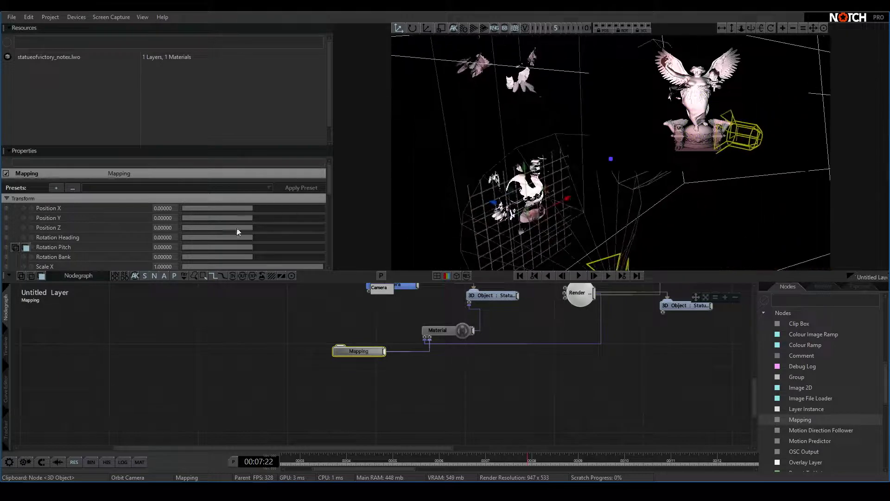
pyautogui.scroll(-5, 234, 227)
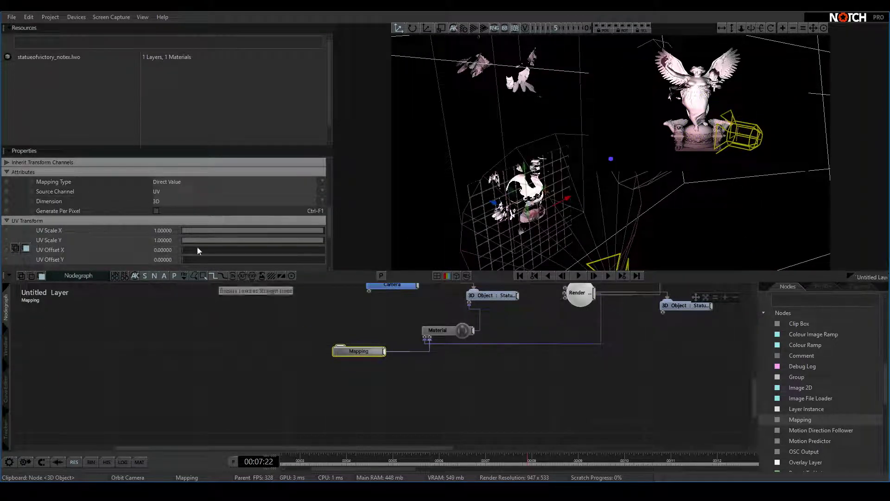
pyautogui.click(178, 184)
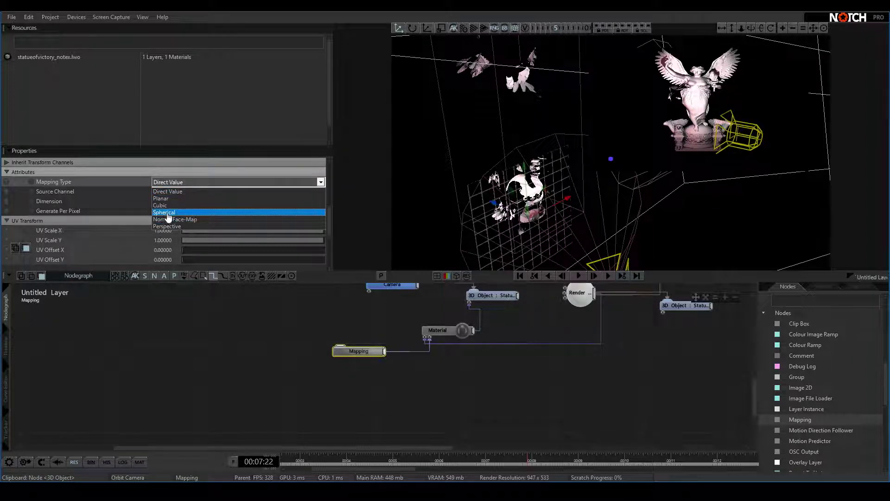
pyautogui.click(166, 212)
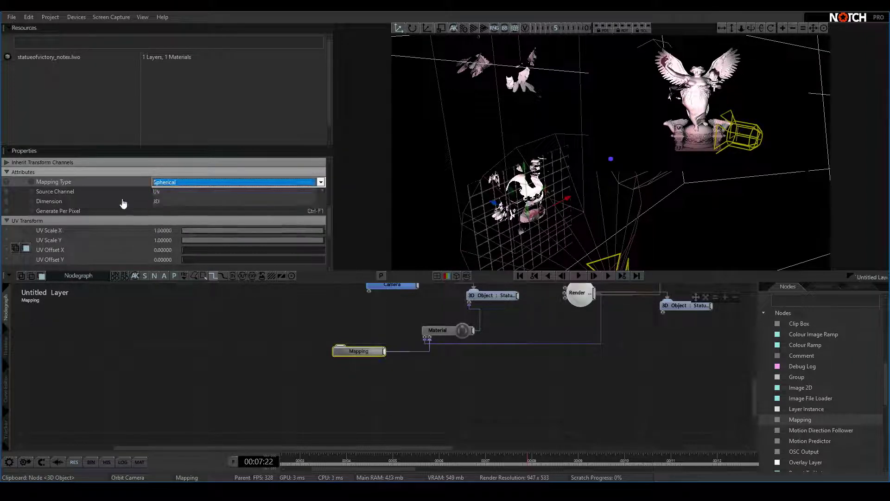
# Try Local Position as the Mapping node's Source Channel, then set it to World Position.
pyautogui.click(174, 192)
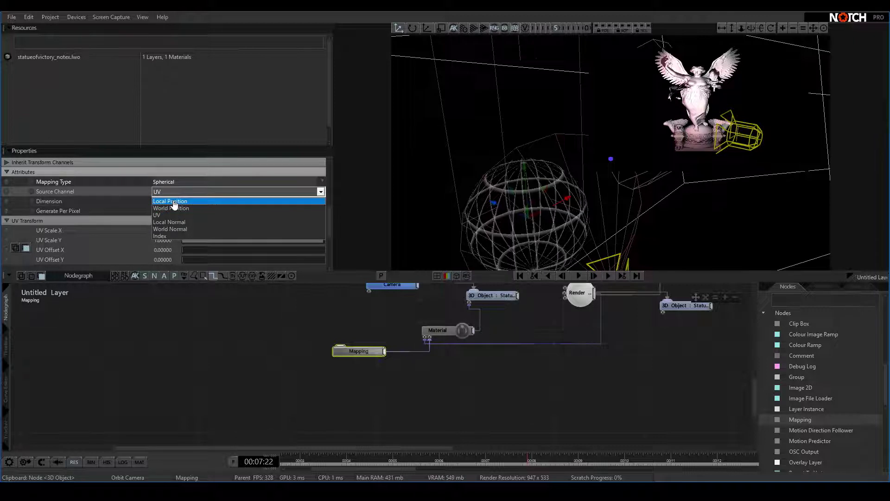
pyautogui.click(174, 201)
pyautogui.click(163, 191)
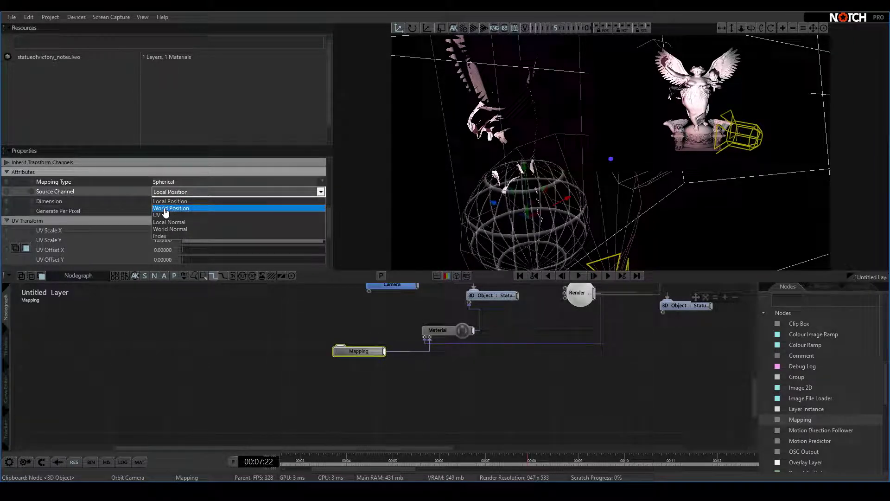
pyautogui.click(166, 208)
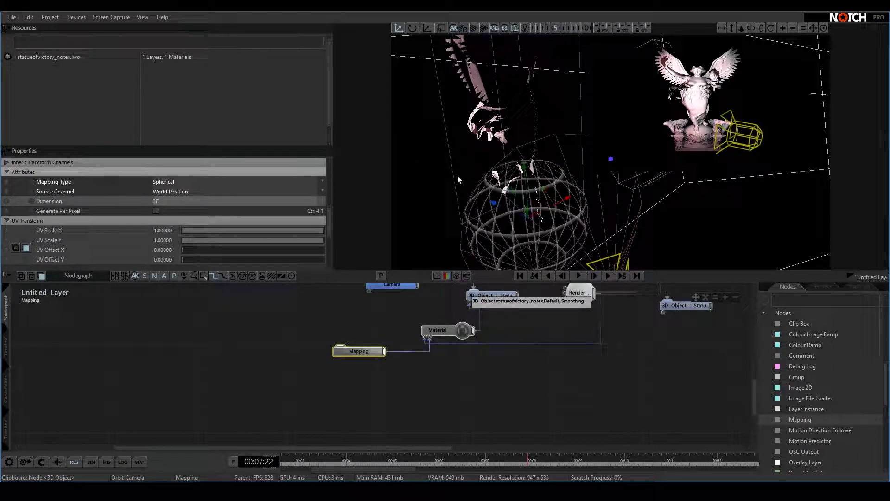
pyautogui.moveTo(457, 179); pyautogui.dragTo(417, 211)
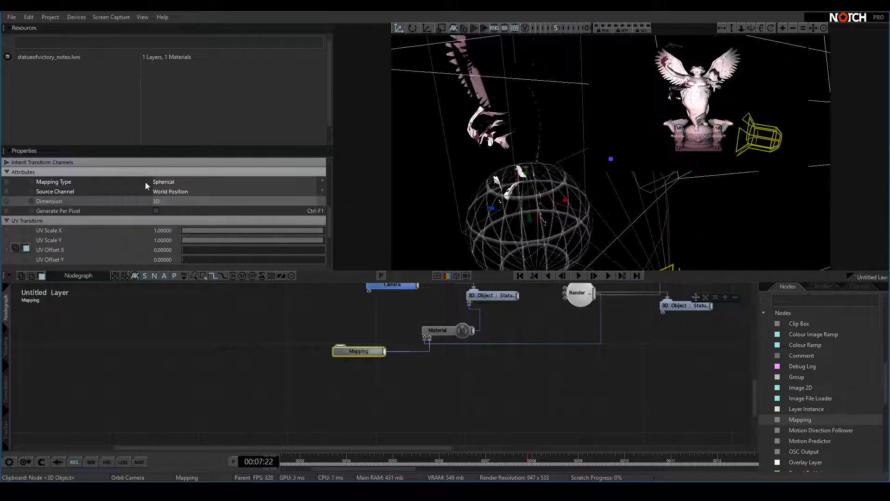
# Try the Planar and Cubic mapping types on the Mapping node and compare how they project onto the statue.
pyautogui.click(173, 184)
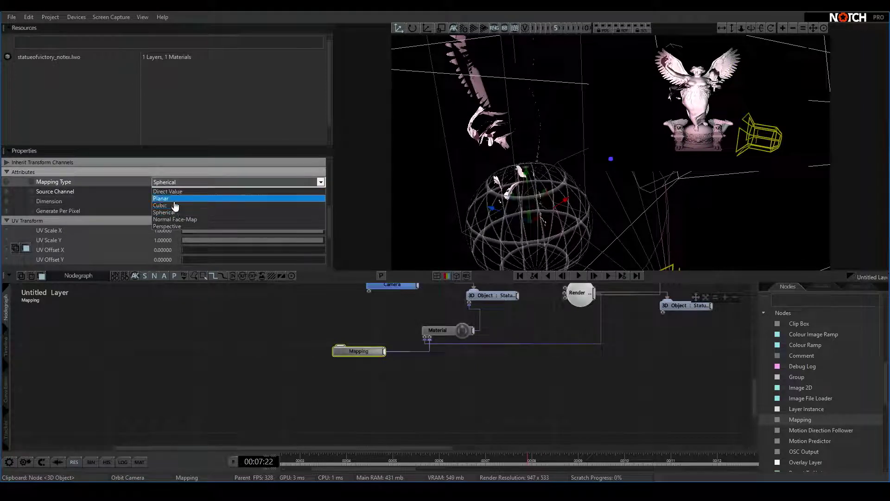
pyautogui.click(174, 202)
pyautogui.click(177, 184)
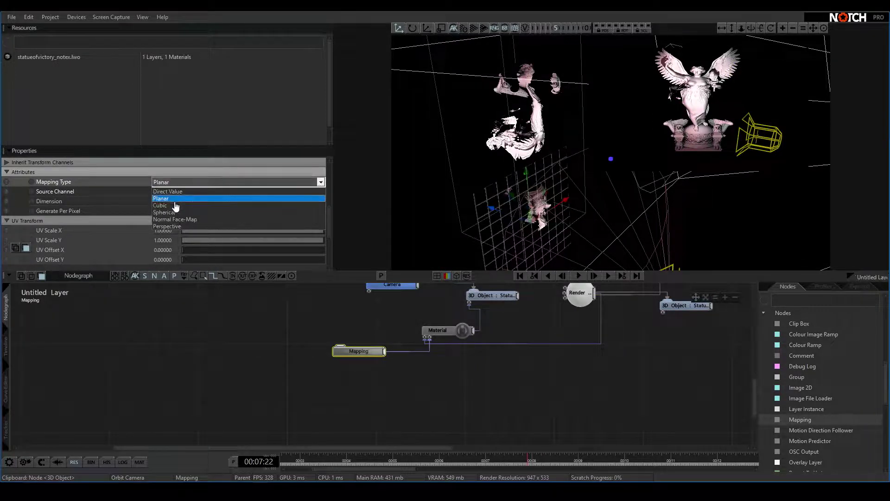
pyautogui.click(175, 206)
pyautogui.moveTo(460, 214); pyautogui.dragTo(480, 260)
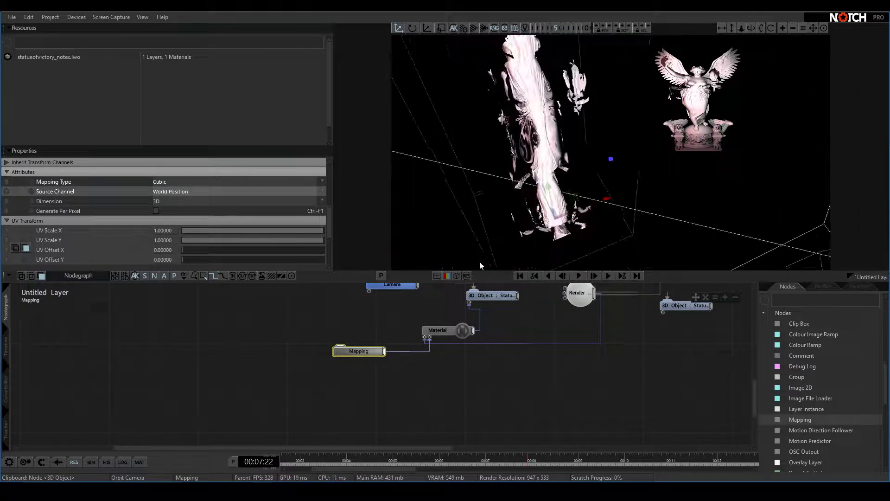
pyautogui.click(172, 183)
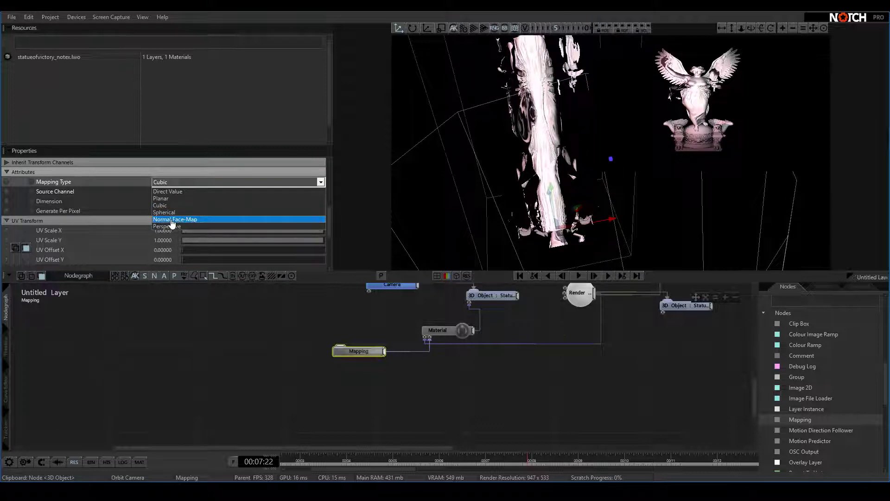
pyautogui.click(164, 205)
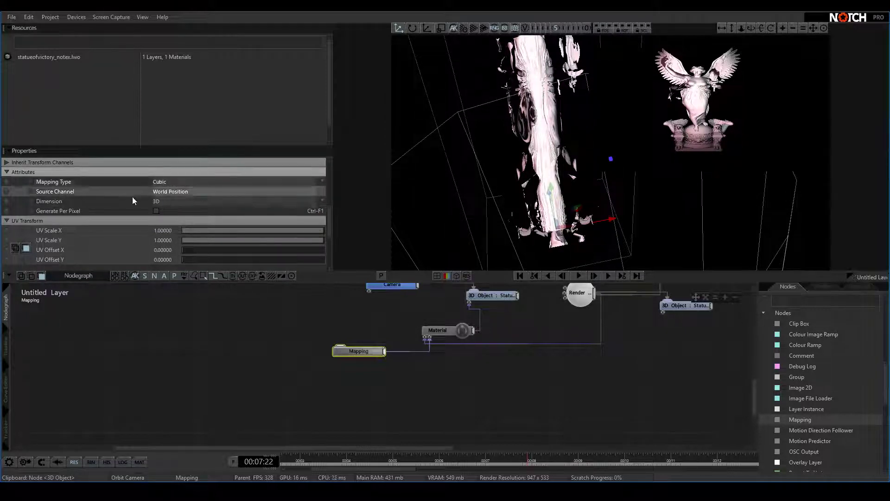
# Try different Scale X and Rotation Pitch values on the Mapping node, then reset Rotation Pitch to 0.
pyautogui.scroll(3, 225, 208)
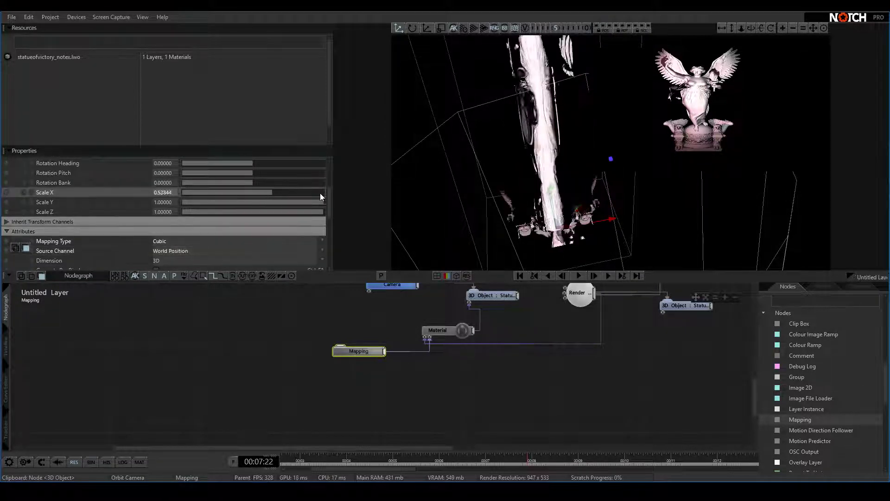
pyautogui.moveTo(262, 173); pyautogui.dragTo(236, 174)
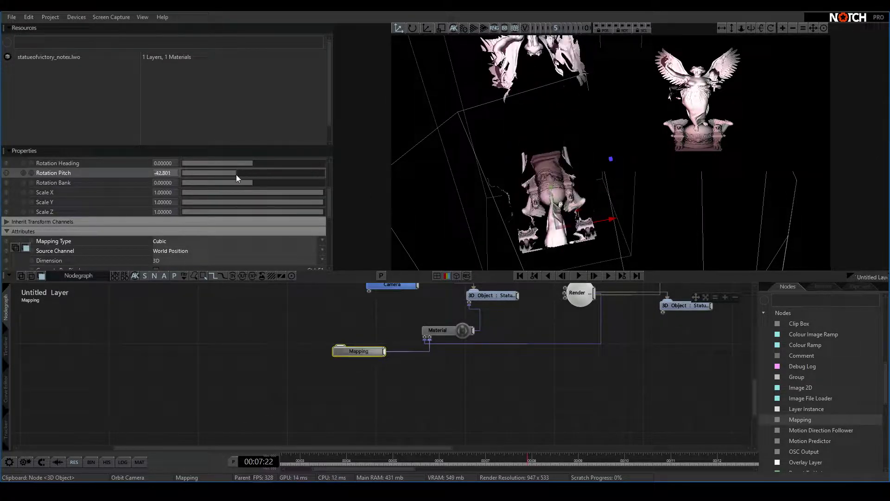
pyautogui.scroll(-2, 237, 194)
pyautogui.click(166, 195)
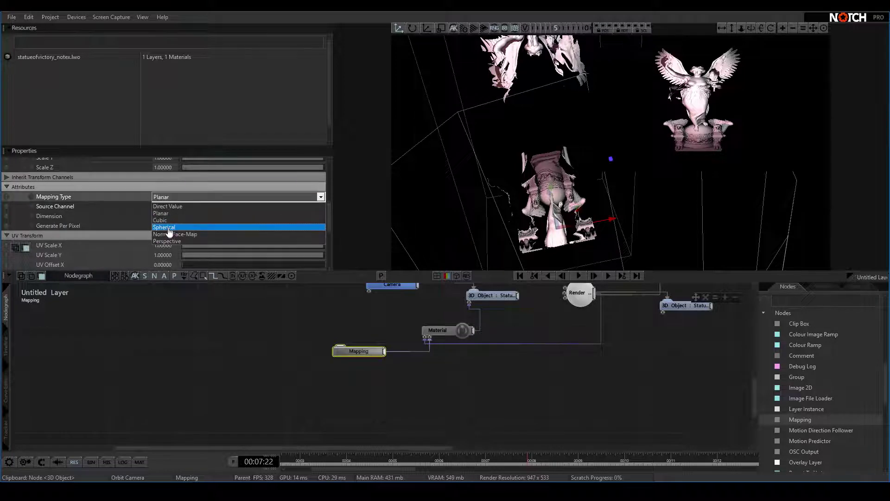
pyautogui.click(167, 241)
pyautogui.scroll(3, 139, 209)
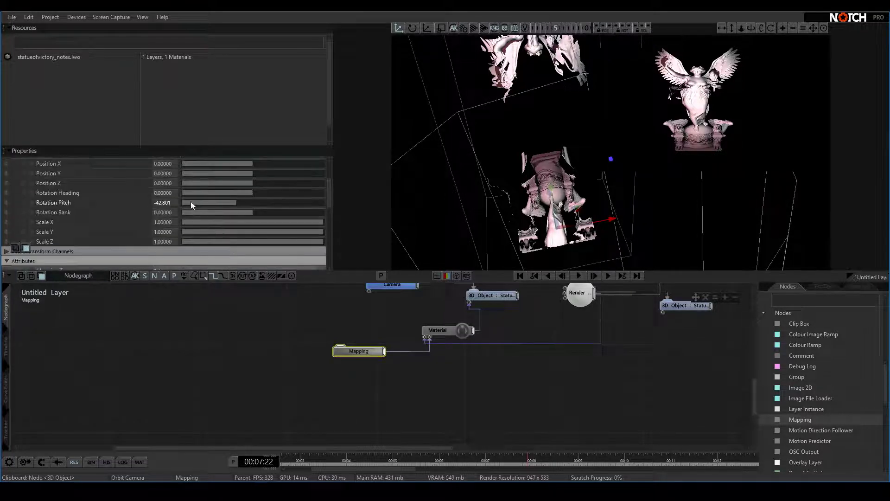
pyautogui.doubleClick(160, 202)
pyautogui.write('0')
pyautogui.press('Return')
pyautogui.scroll(-5, 261, 211)
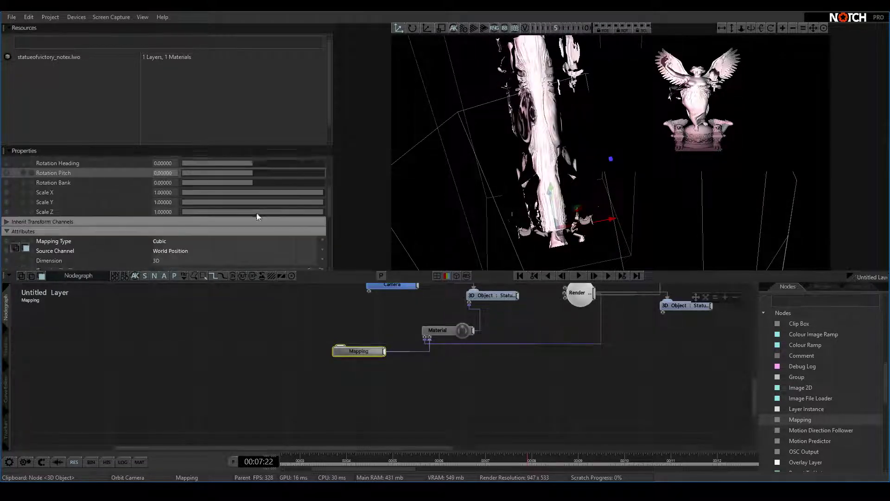
# Set the Mapping node's Mapping Type to Perspective and check the projection on the statue.
pyautogui.click(176, 208)
pyautogui.click(138, 209)
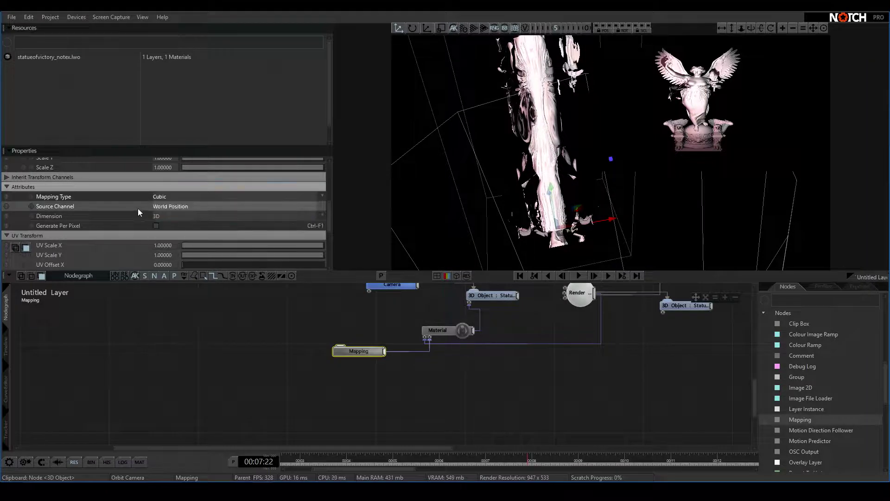
pyautogui.click(168, 201)
pyautogui.click(165, 235)
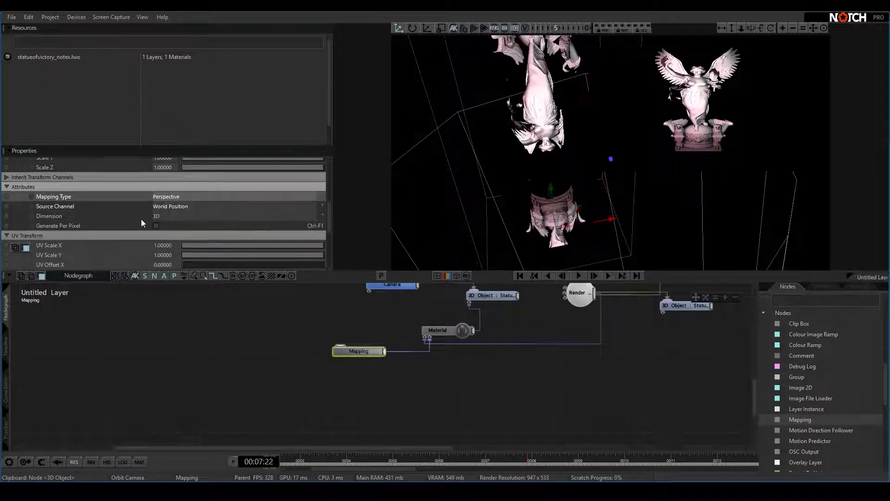
pyautogui.moveTo(498, 205); pyautogui.dragTo(490, 261)
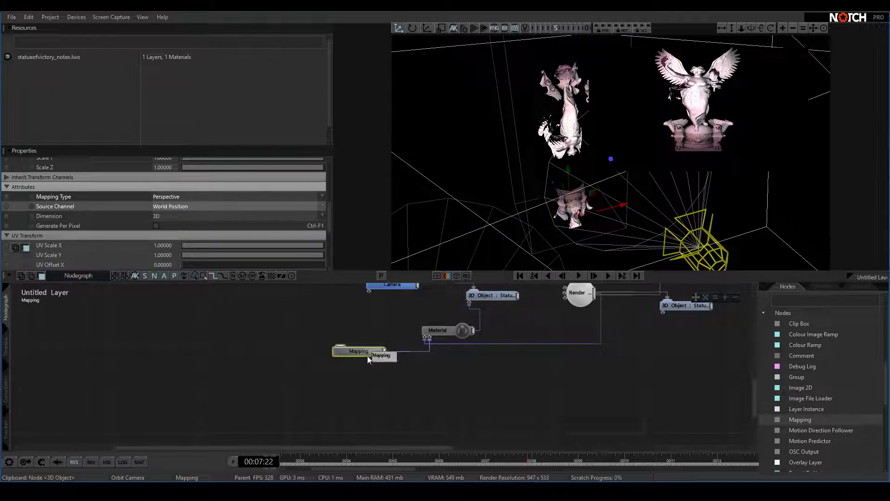
# Expand the Mapping node's inputs and connect the Render To Texture Camera's output to its Transform Modifiers input.
pyautogui.moveTo(368, 355); pyautogui.dragTo(367, 355)
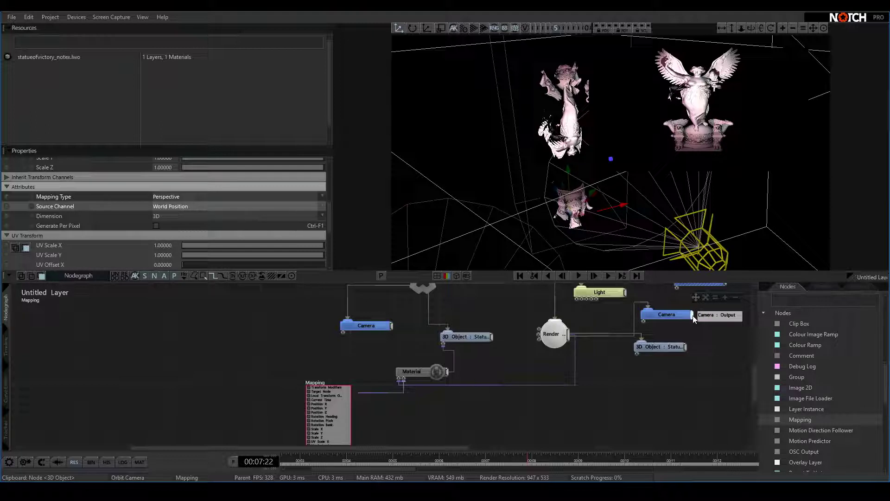
pyautogui.click(666, 311)
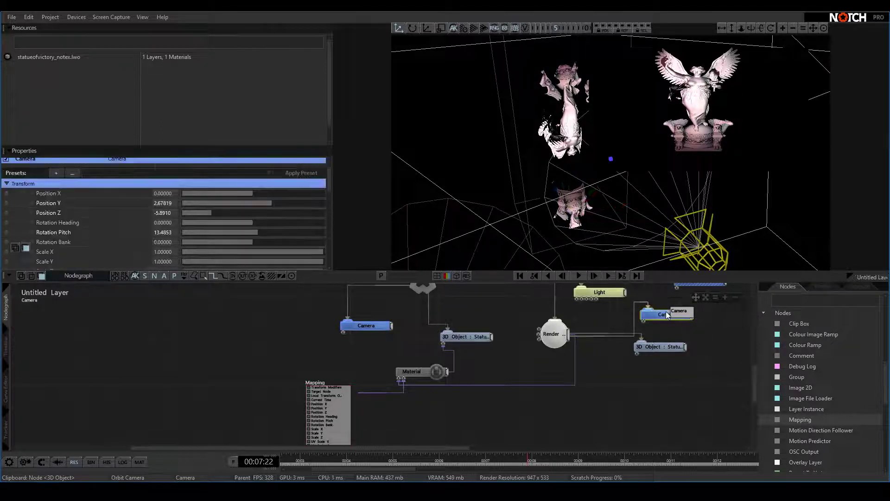
pyautogui.click(336, 406)
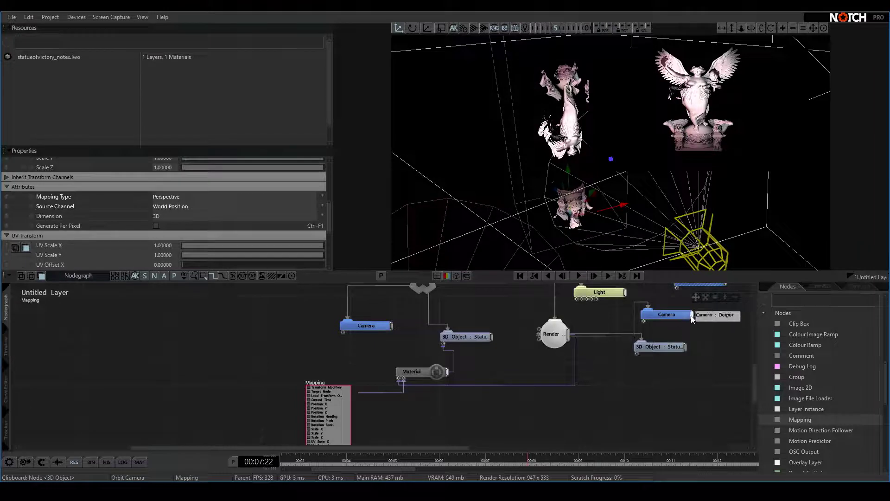
pyautogui.moveTo(691, 316); pyautogui.dragTo(310, 389)
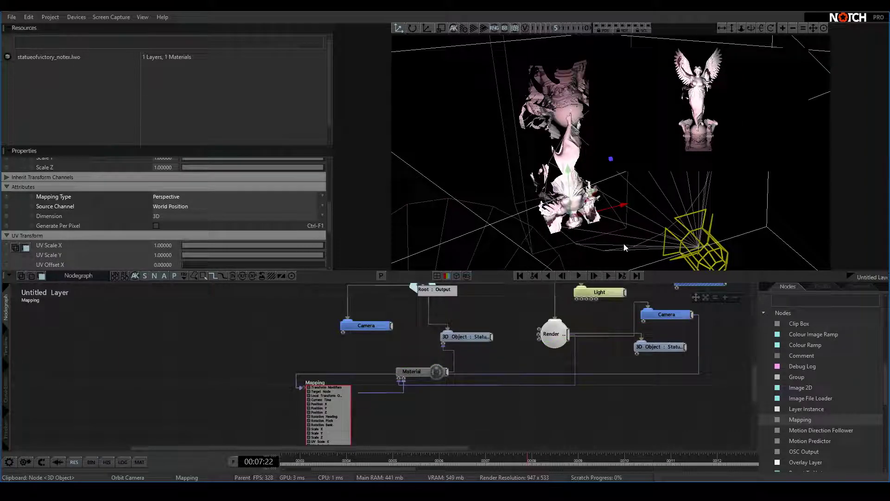
pyautogui.moveTo(605, 243)
pyautogui.mouseDown()
pyautogui.moveTo(523, 239)
pyautogui.moveTo(603, 232)
pyautogui.mouseUp()
pyautogui.scroll(5, 626, 227)
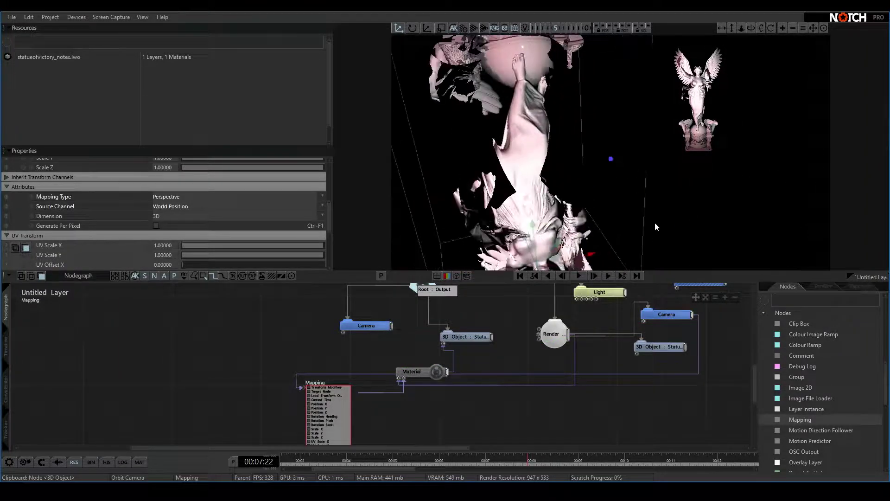
pyautogui.scroll(-5, 656, 197)
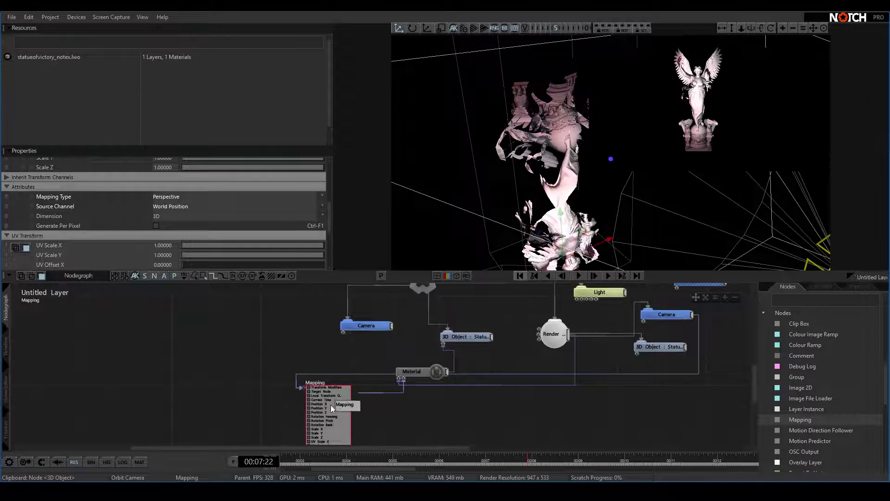
# Set the Mapping node's UV Scale Y to -1 to flip the projected texture upright.
pyautogui.scroll(-3, 246, 248)
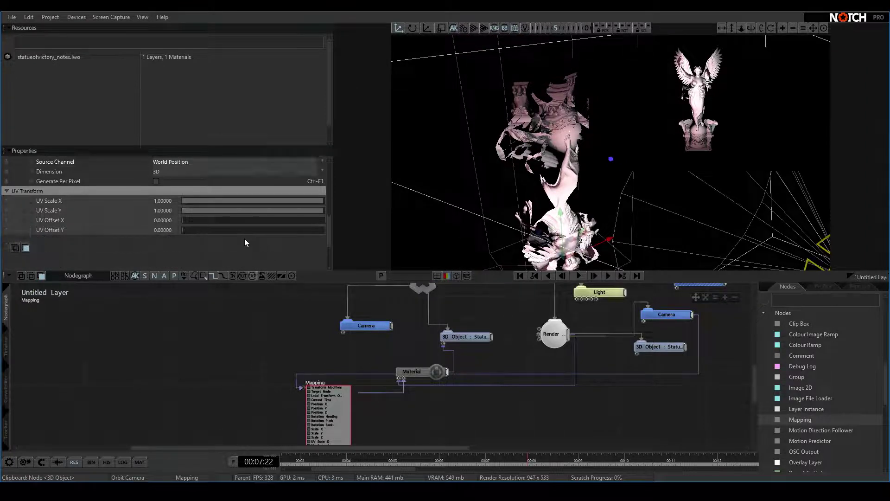
pyautogui.doubleClick(172, 211)
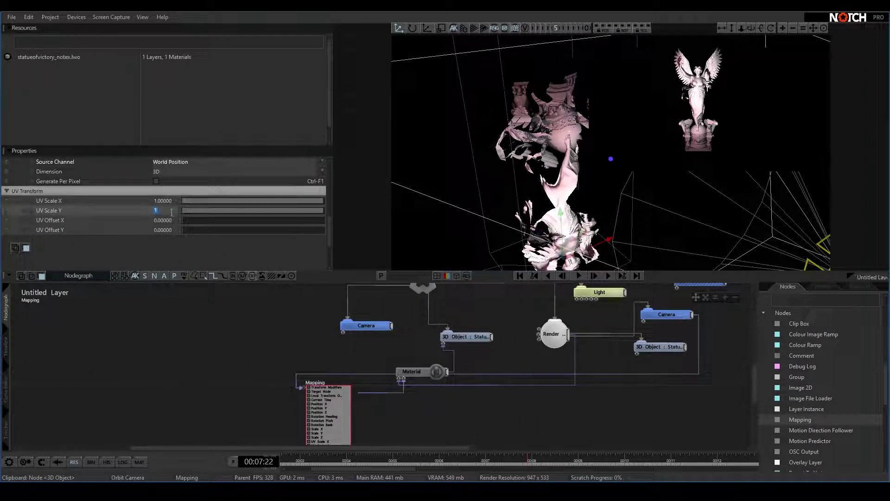
pyautogui.write('-1')
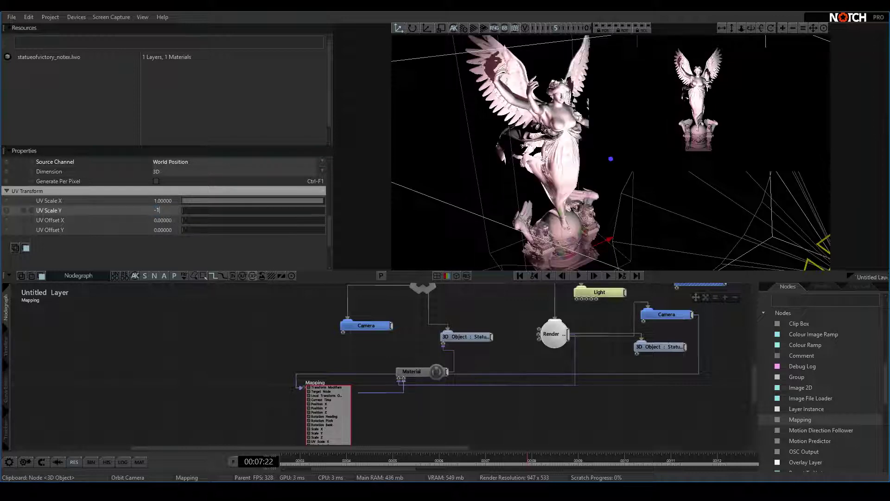
pyautogui.press('Return')
pyautogui.moveTo(569, 233); pyautogui.dragTo(634, 241)
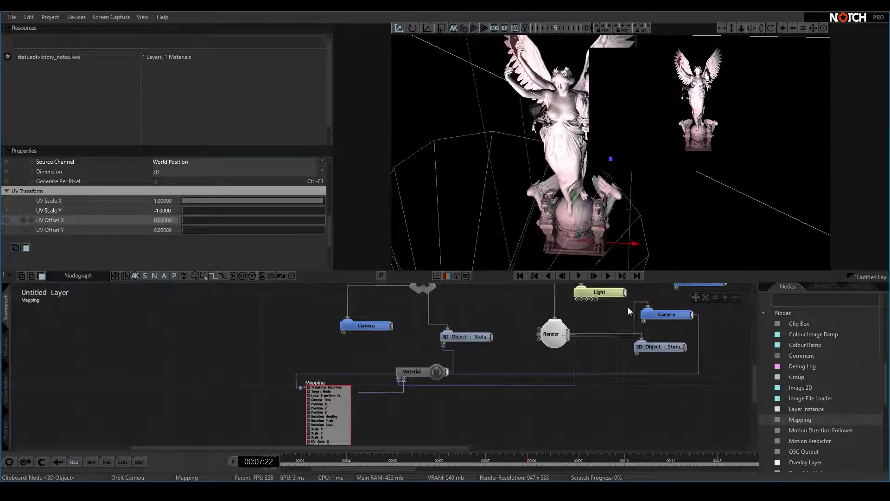
# Move the Render To Texture Camera to about X -0.50 and Z -5.15, checking the projection on the statue.
pyautogui.click(648, 315)
pyautogui.moveTo(668, 208); pyautogui.dragTo(684, 195)
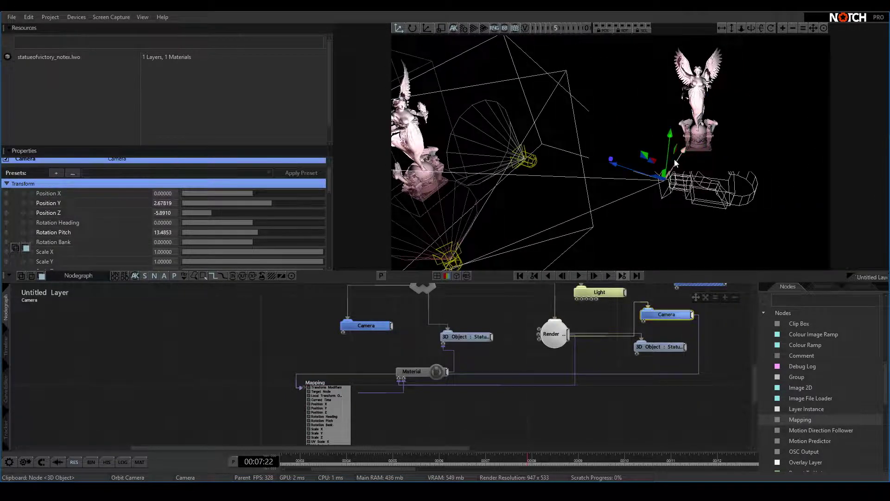
pyautogui.moveTo(676, 163); pyautogui.dragTo(439, 194)
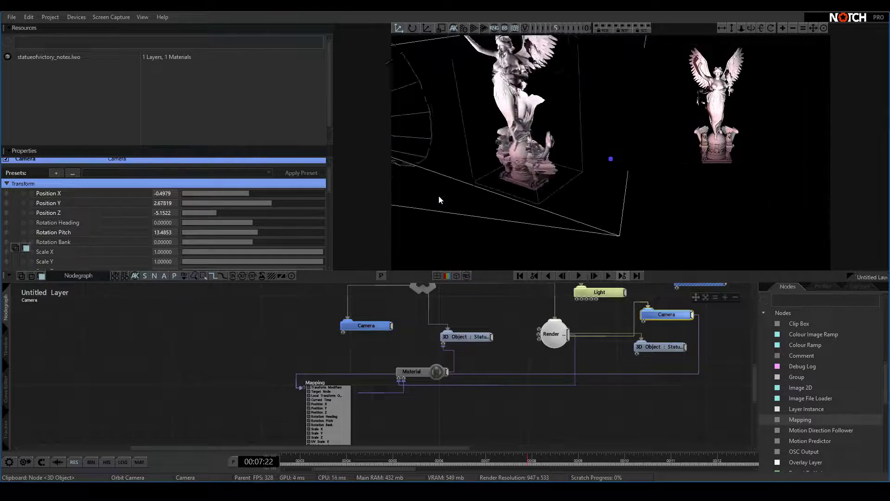
# Turn off Show Rendered Texture on the Render To Texture node and play the timeline.
pyautogui.click(552, 332)
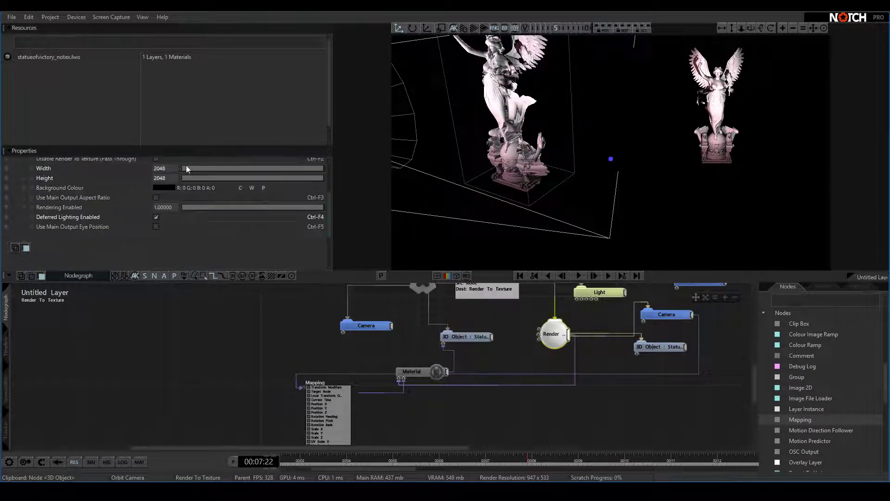
pyautogui.scroll(3, 185, 172)
pyautogui.click(155, 208)
pyautogui.moveTo(482, 182); pyautogui.dragTo(519, 172)
pyautogui.press('space')
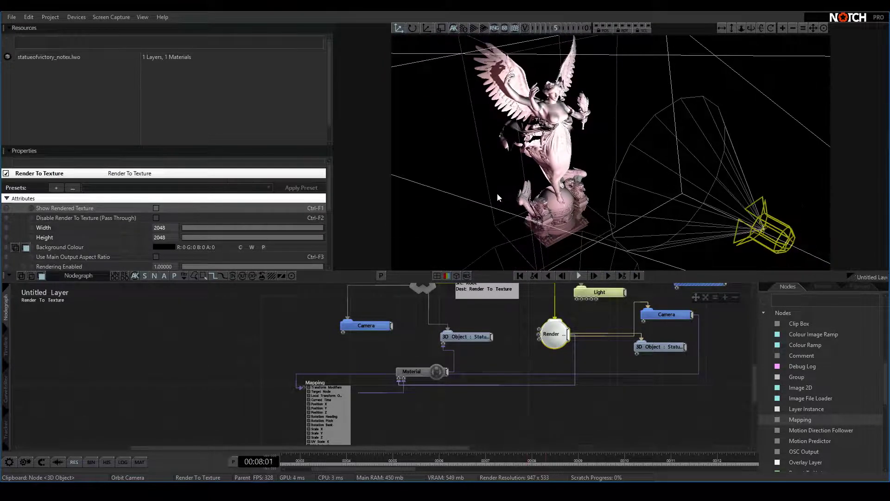
# Examine the Mapping node's UV Transform, scale and mapping attributes.
pyautogui.click(324, 405)
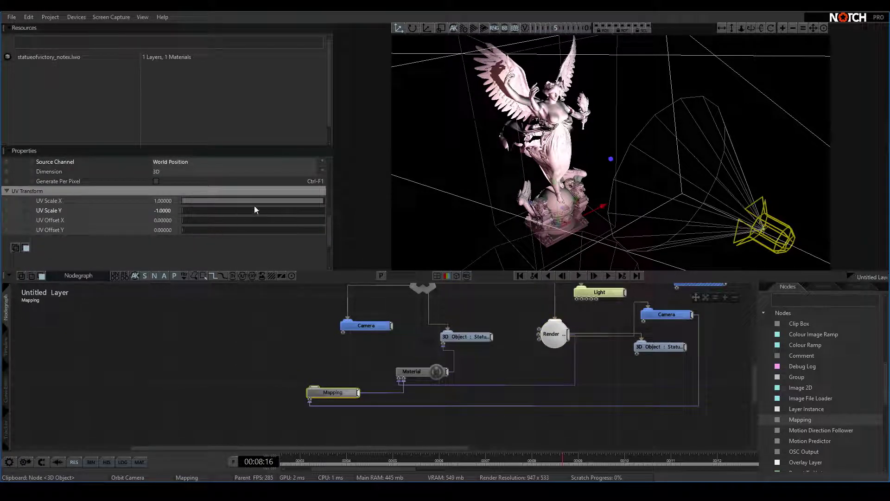
pyautogui.moveTo(254, 205); pyautogui.dragTo(278, 213)
pyautogui.moveTo(207, 220); pyautogui.dragTo(110, 217)
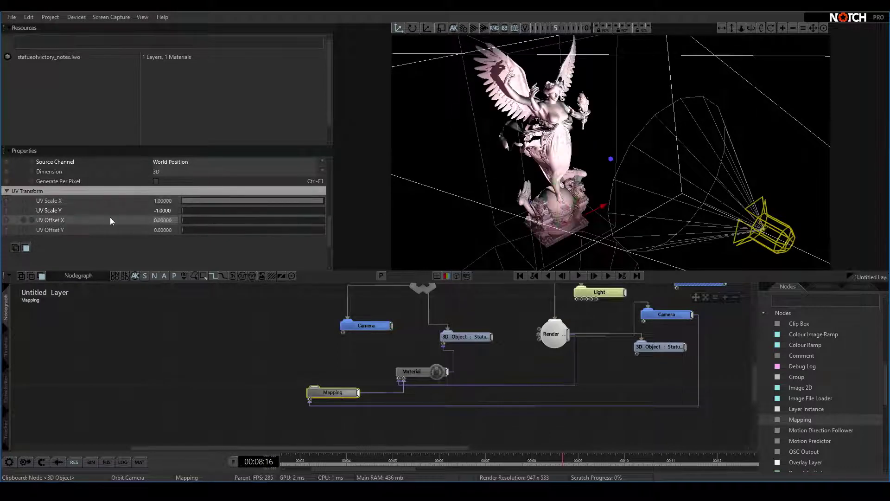
pyautogui.scroll(3, 186, 190)
pyautogui.scroll(3, 220, 198)
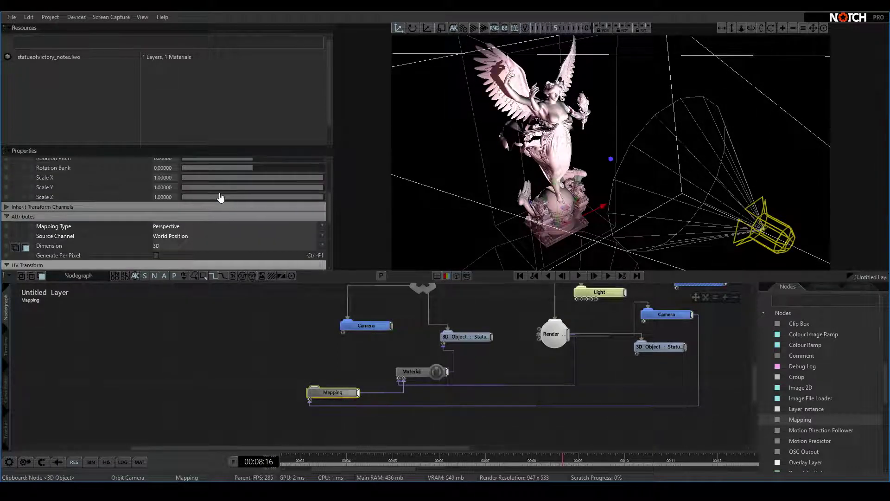
pyautogui.scroll(-2, 219, 198)
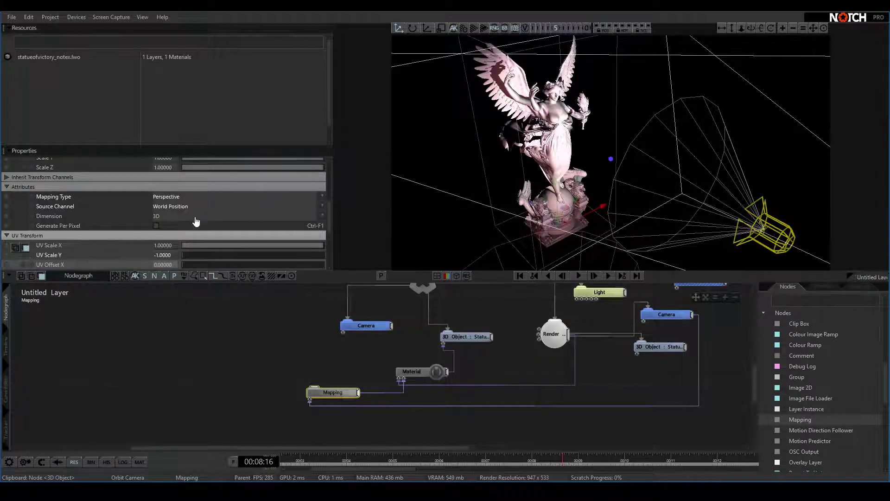
# Toggle Generate Per Pixel on and off on the Mapping node, comparing the projected texture close up on the statue's torso.
pyautogui.click(156, 226)
pyautogui.scroll(5, 496, 235)
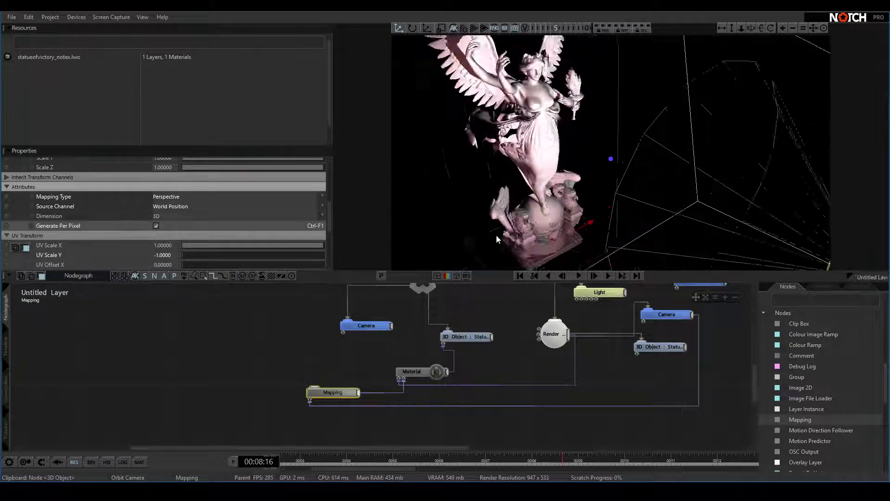
pyautogui.scroll(3, 488, 237)
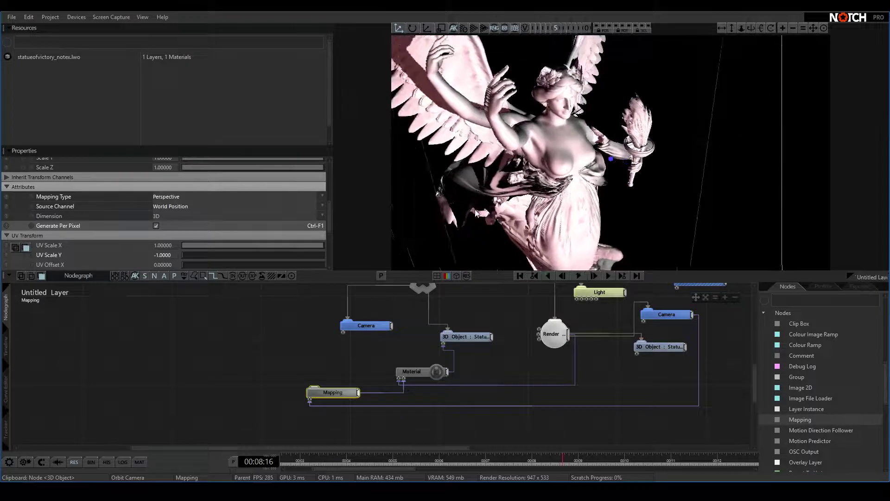
pyautogui.click(155, 226)
pyautogui.click(155, 226)
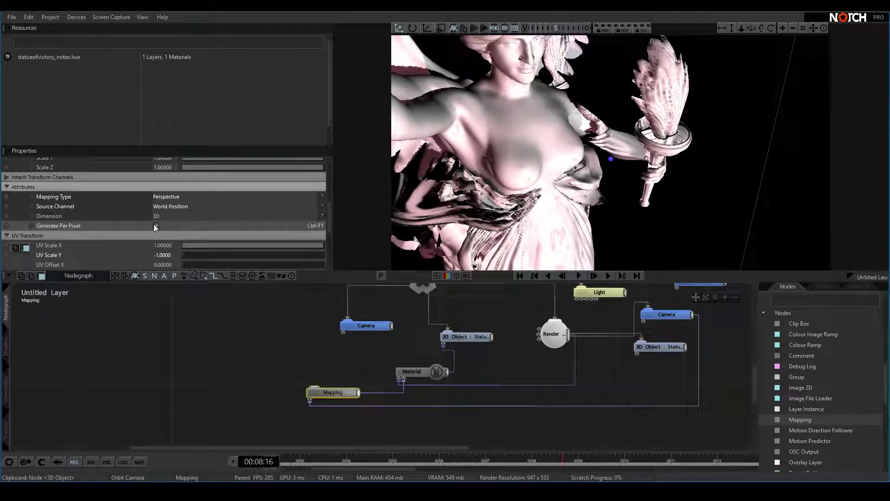
pyautogui.click(156, 227)
# Compare the projection on the whole statue with Generate Per Pixel briefly enabled, leaving the option off.
pyautogui.scroll(-6, 438, 239)
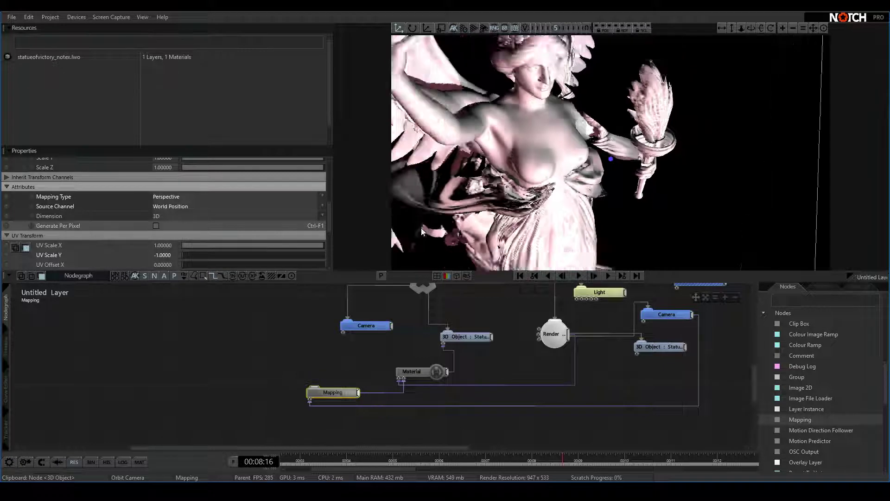
pyautogui.keyDown('alt'); pyautogui.moveTo(512, 194); pyautogui.dragTo(531, 209); pyautogui.keyUp('alt')
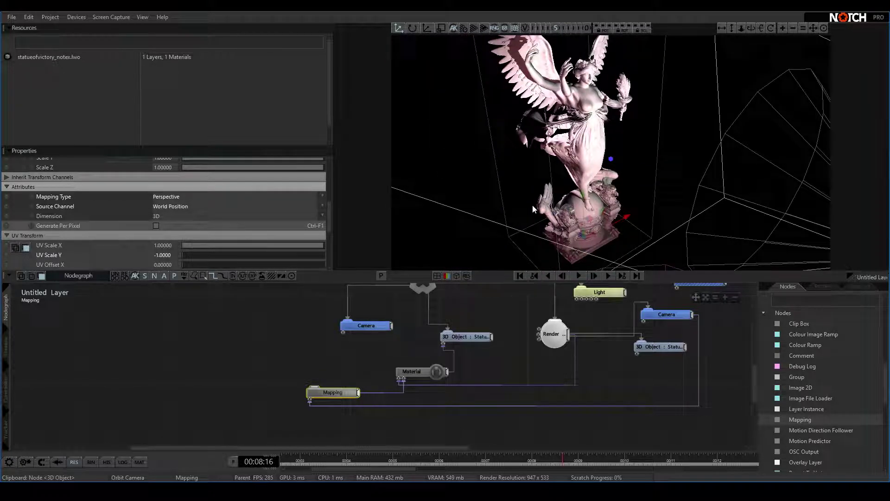
pyautogui.click(156, 225)
pyautogui.click(156, 226)
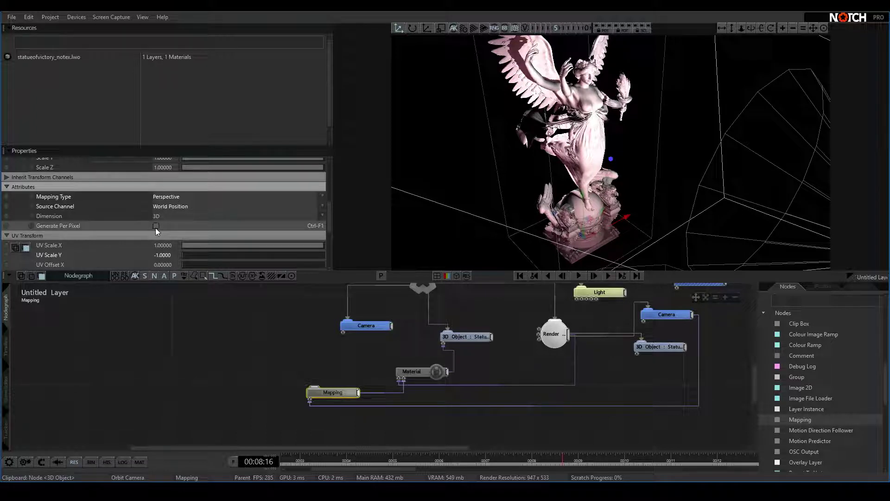